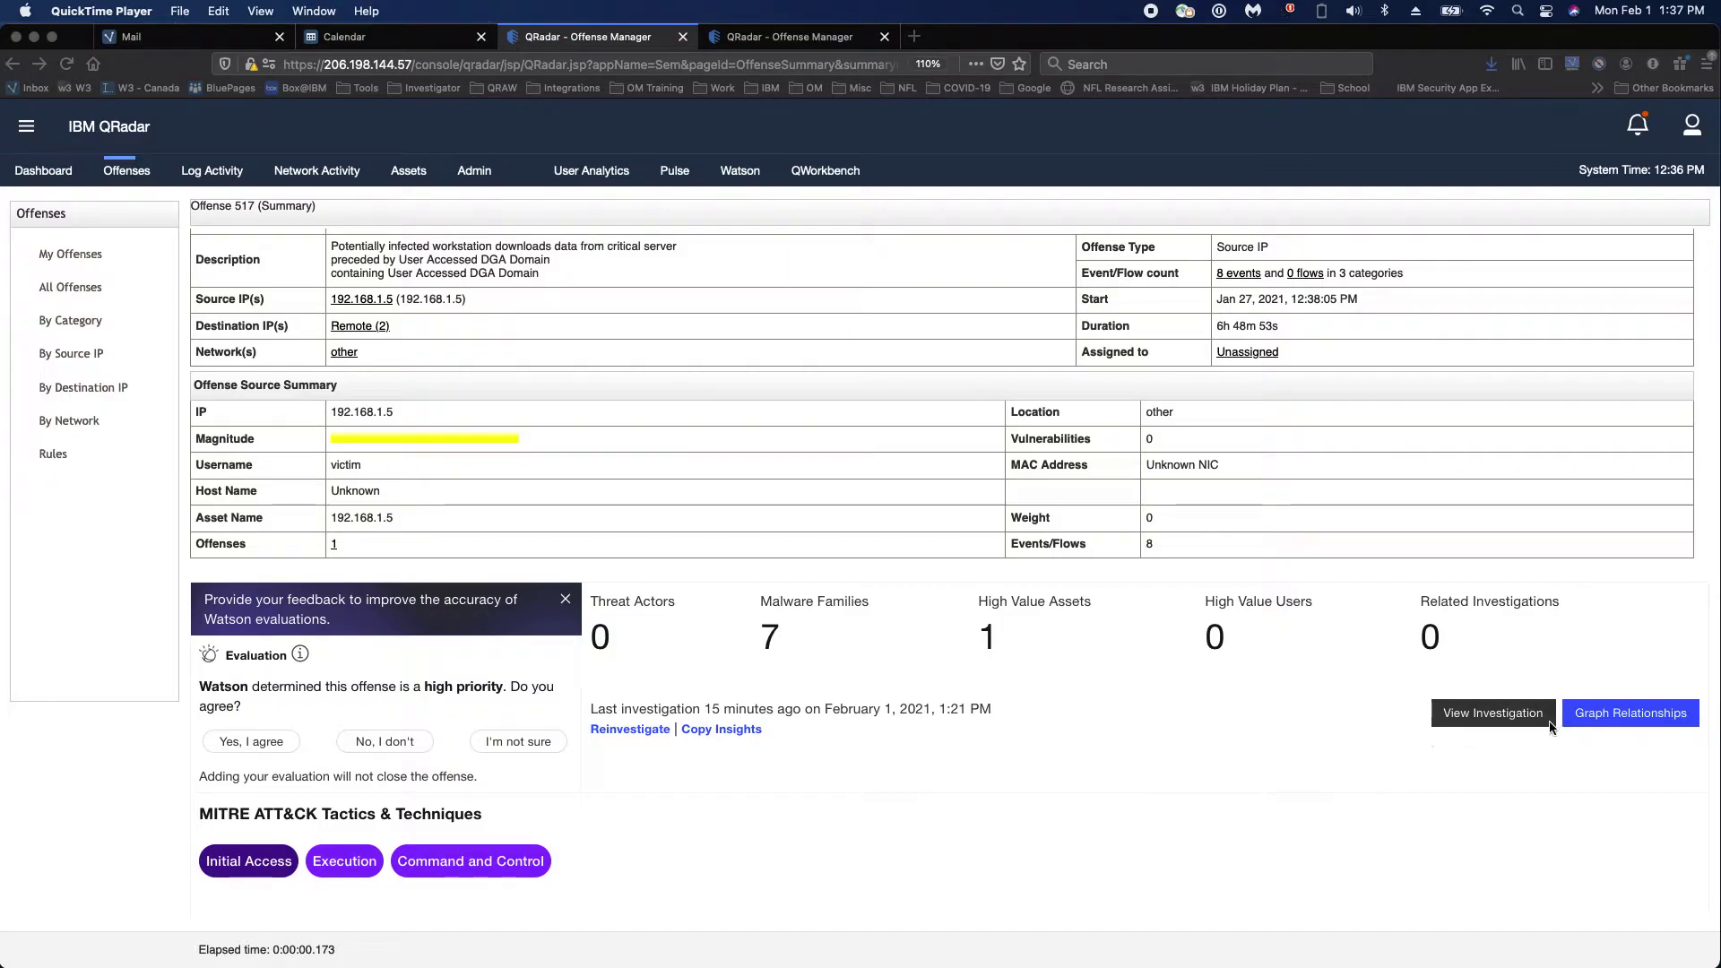
# Open Offense 517's Watson investigation, review Key Observables and Insights, and show Graph Relationships.
pyautogui.click(1484, 720)
pyautogui.click(1483, 717)
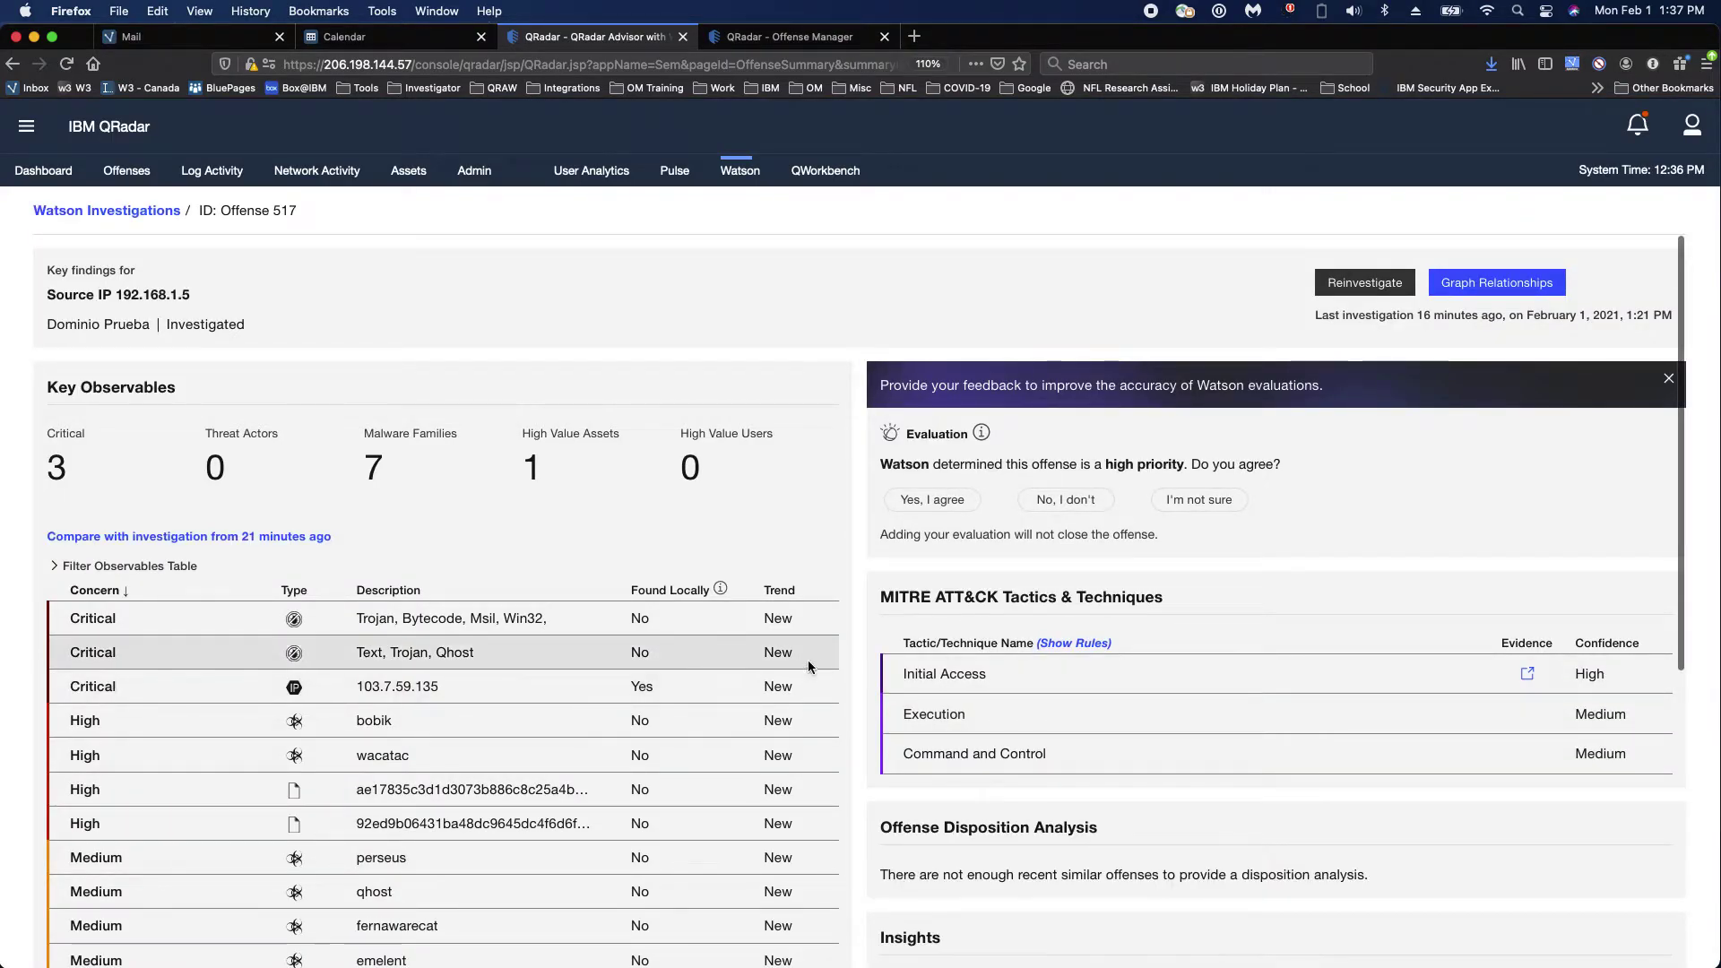
pyautogui.scroll(-5, 928, 684)
pyautogui.scroll(-3, 928, 684)
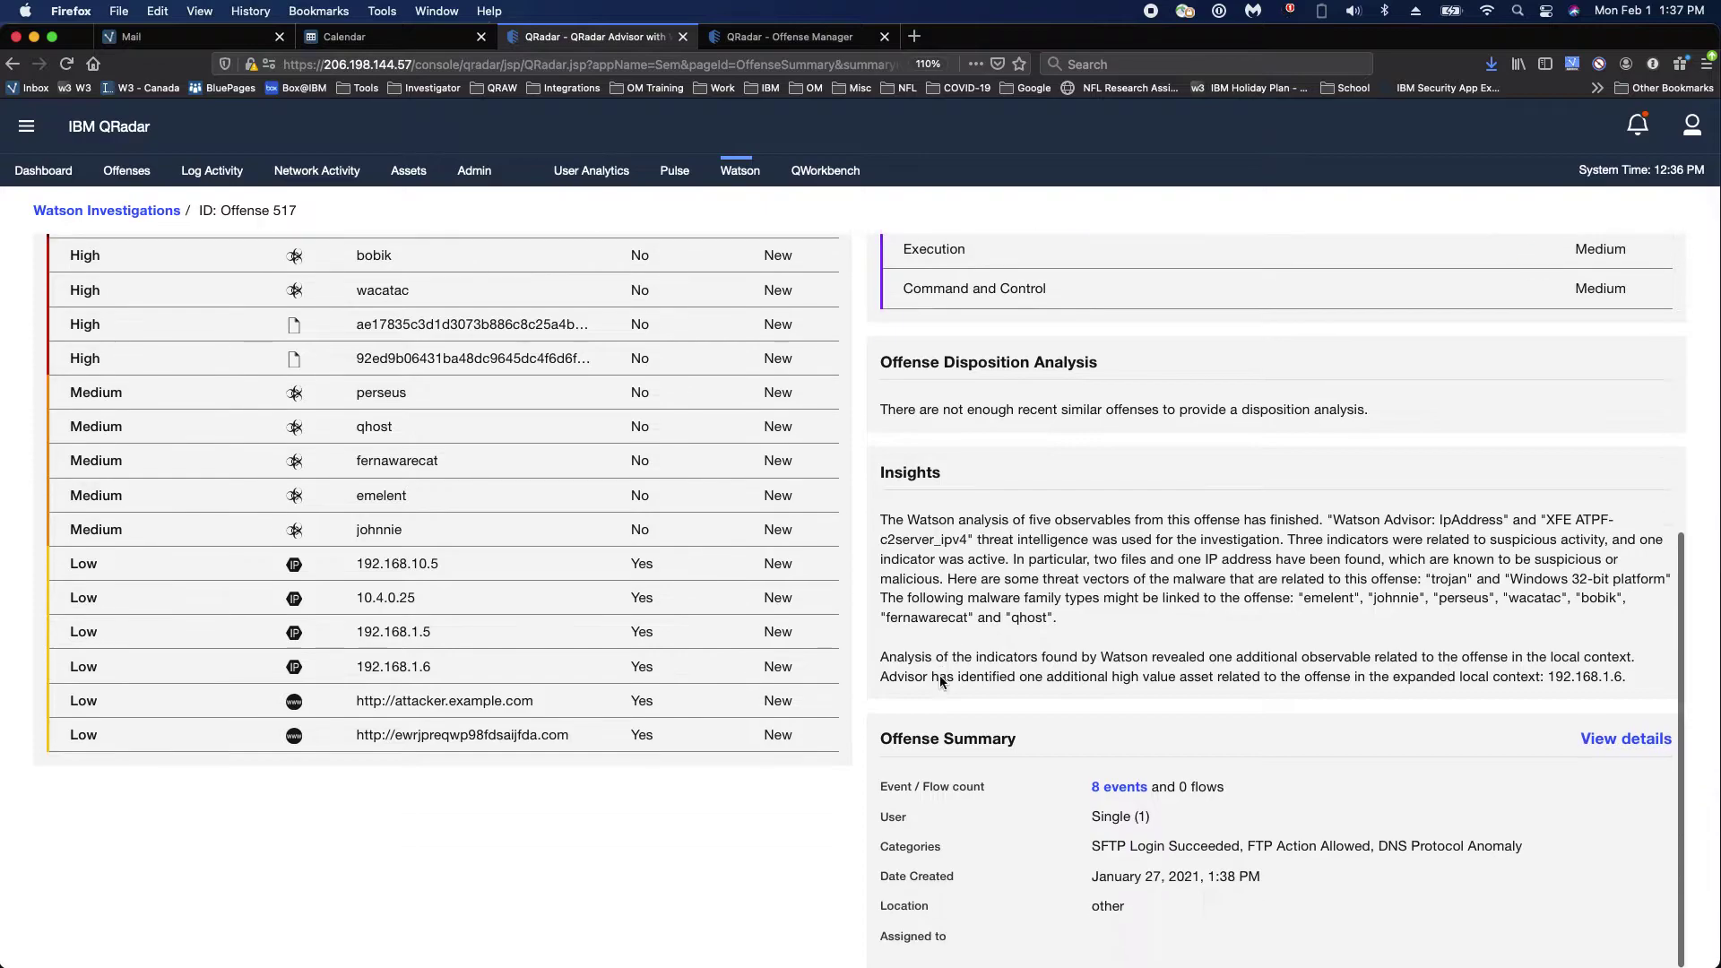
pyautogui.scroll(6, 939, 684)
pyautogui.scroll(1, 939, 684)
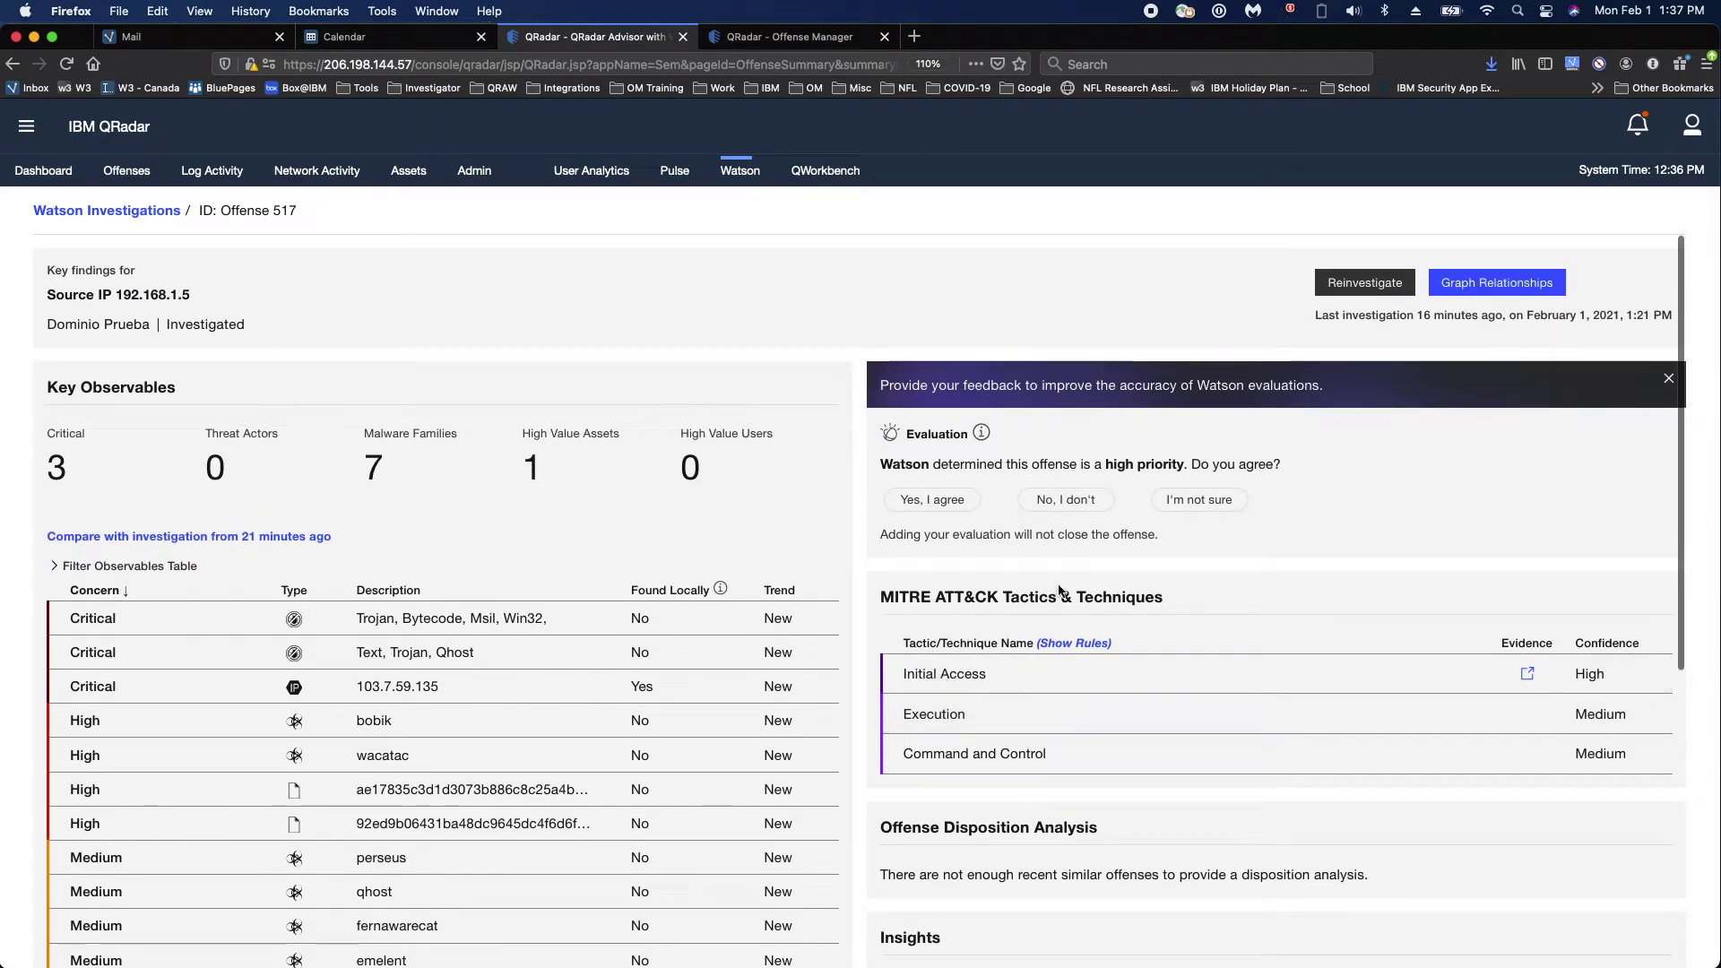
pyautogui.click(1502, 288)
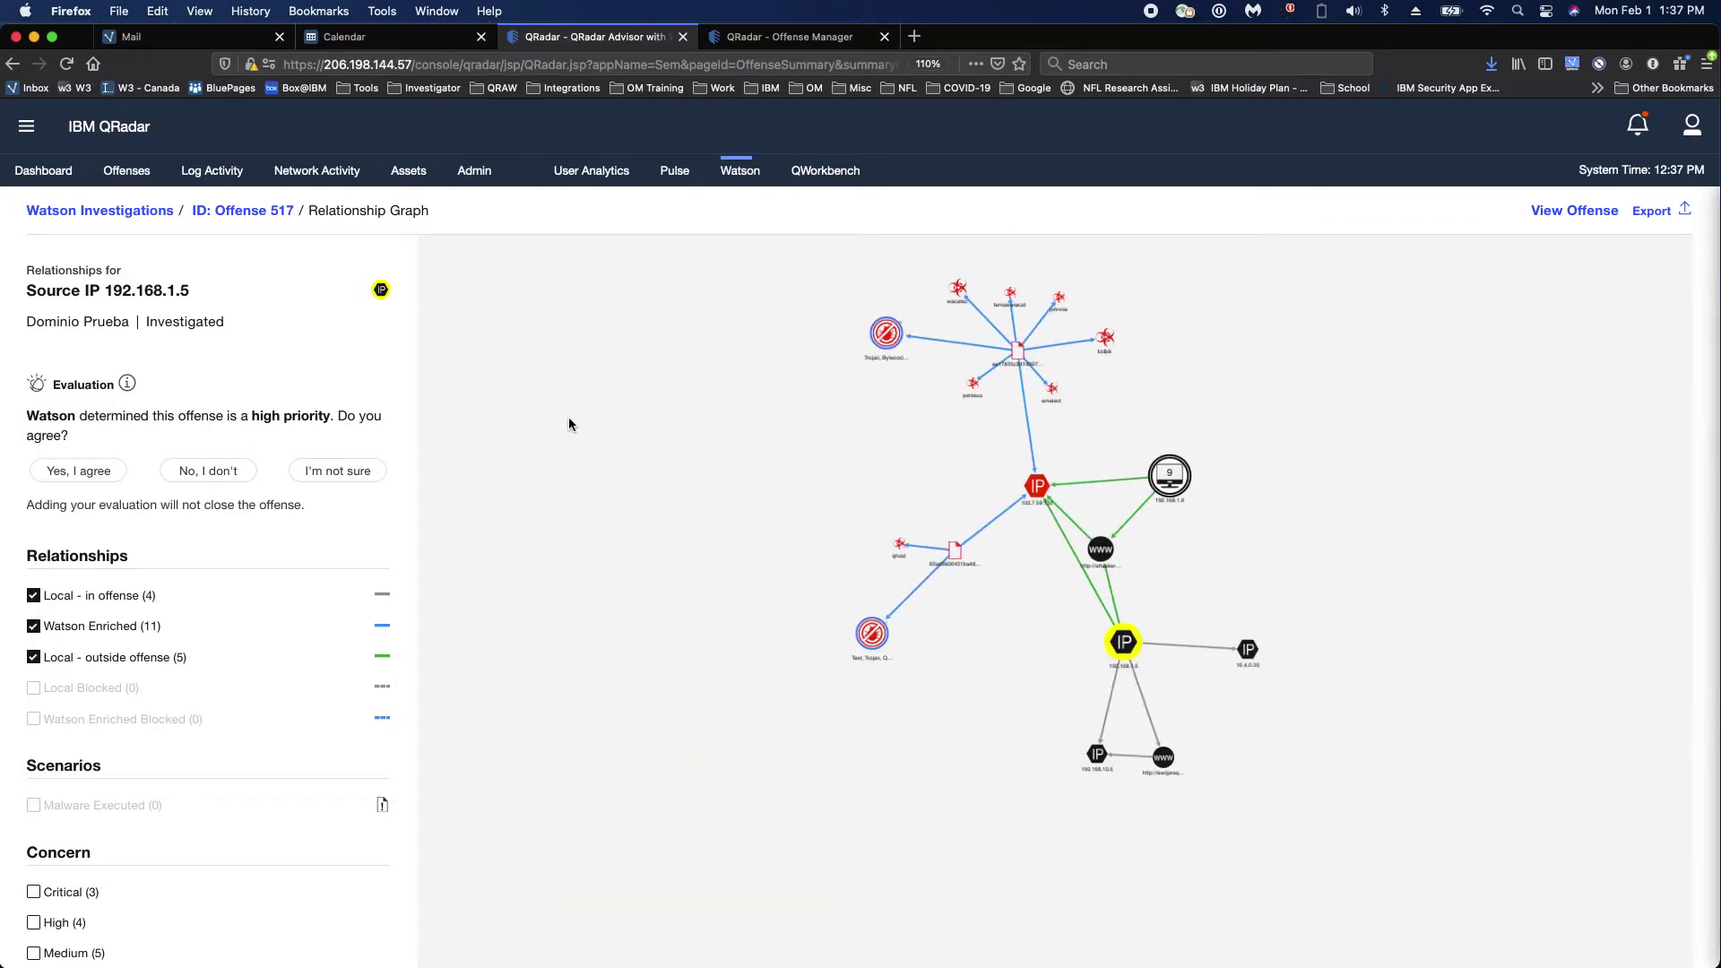
pyautogui.click(801, 36)
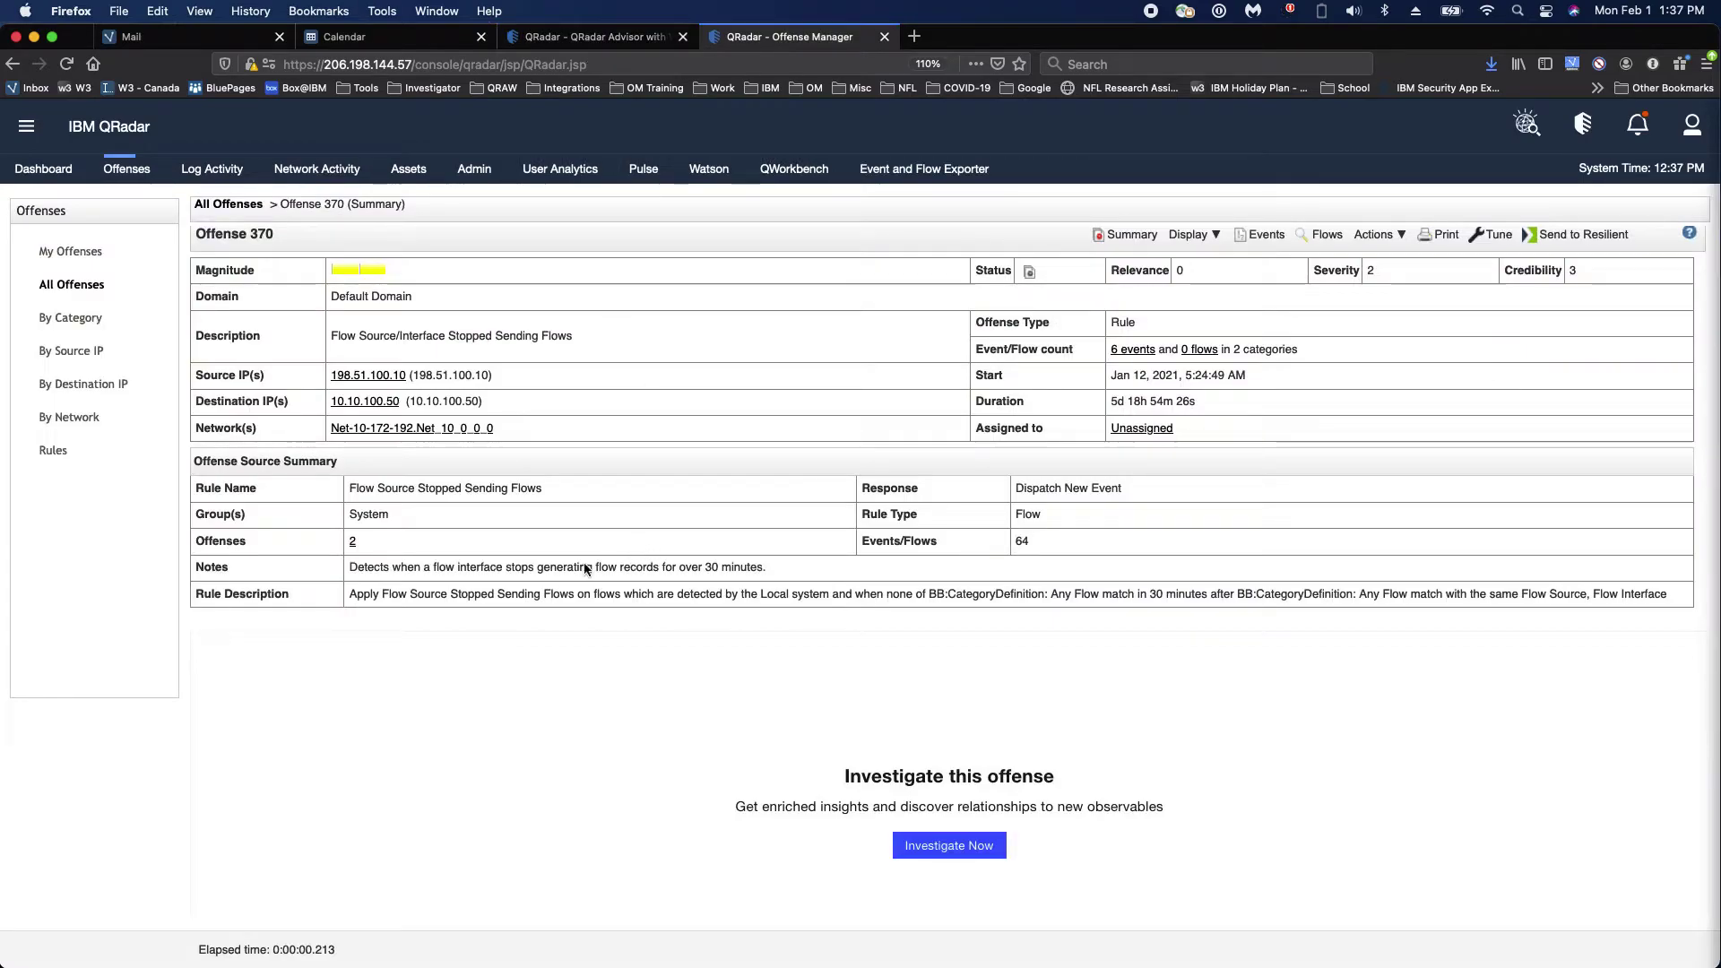
pyautogui.scroll(-2, 579, 730)
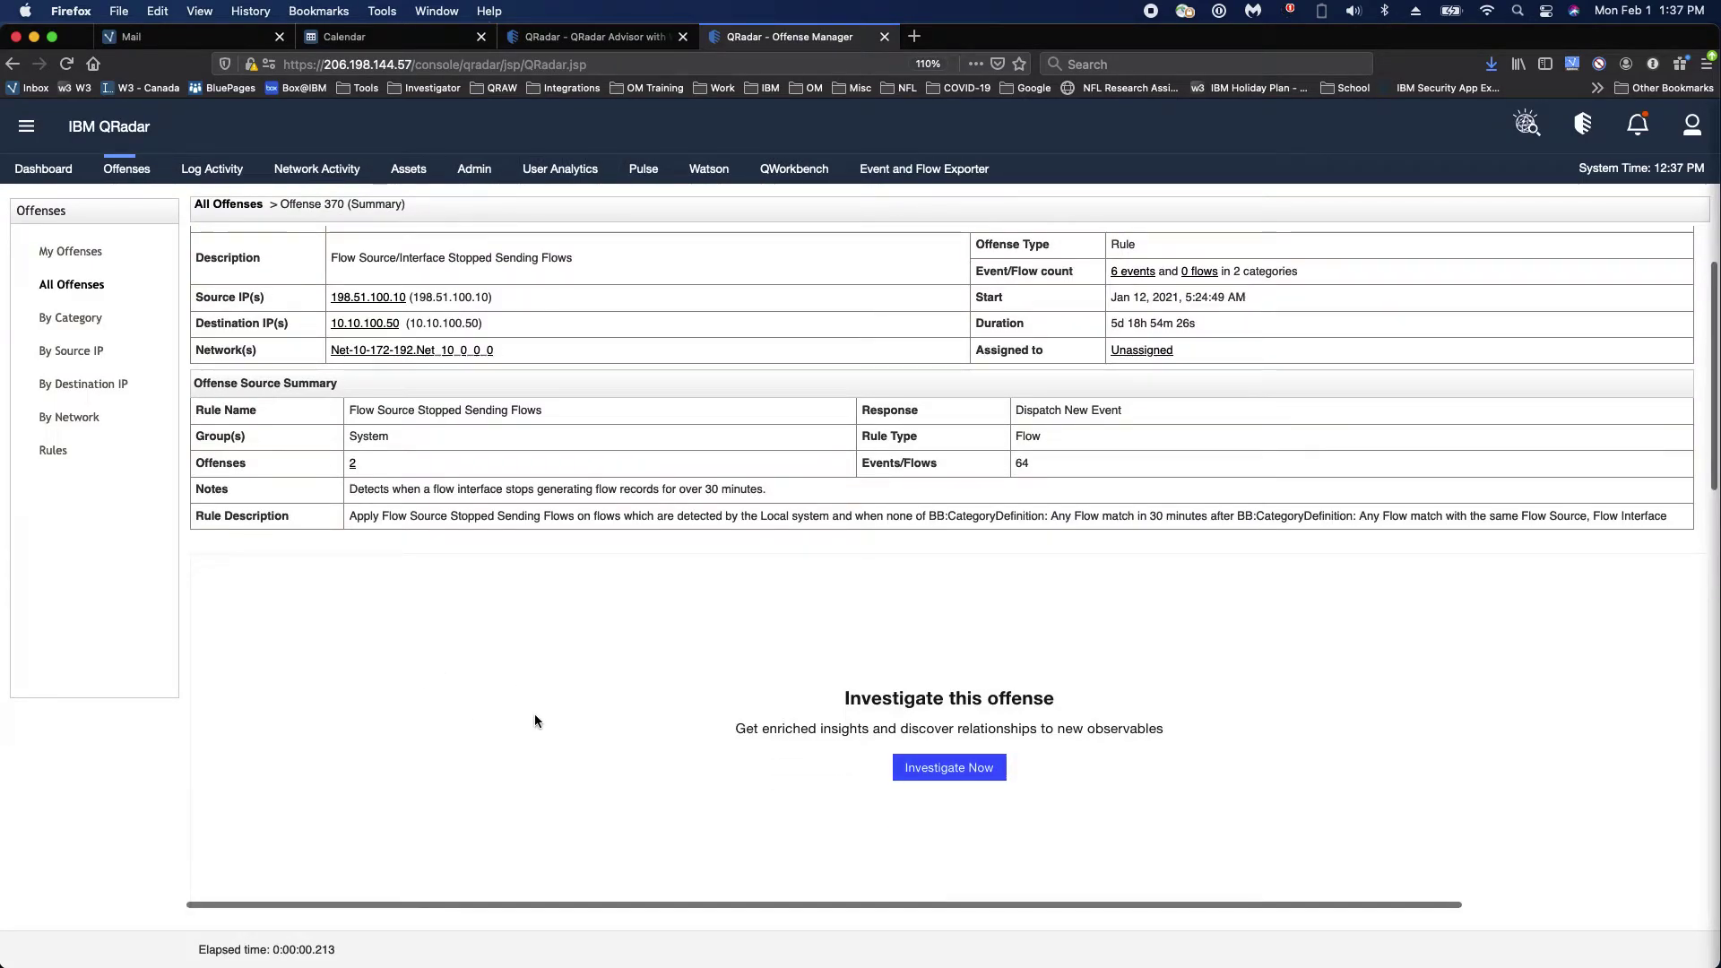
pyautogui.scroll(2, 538, 717)
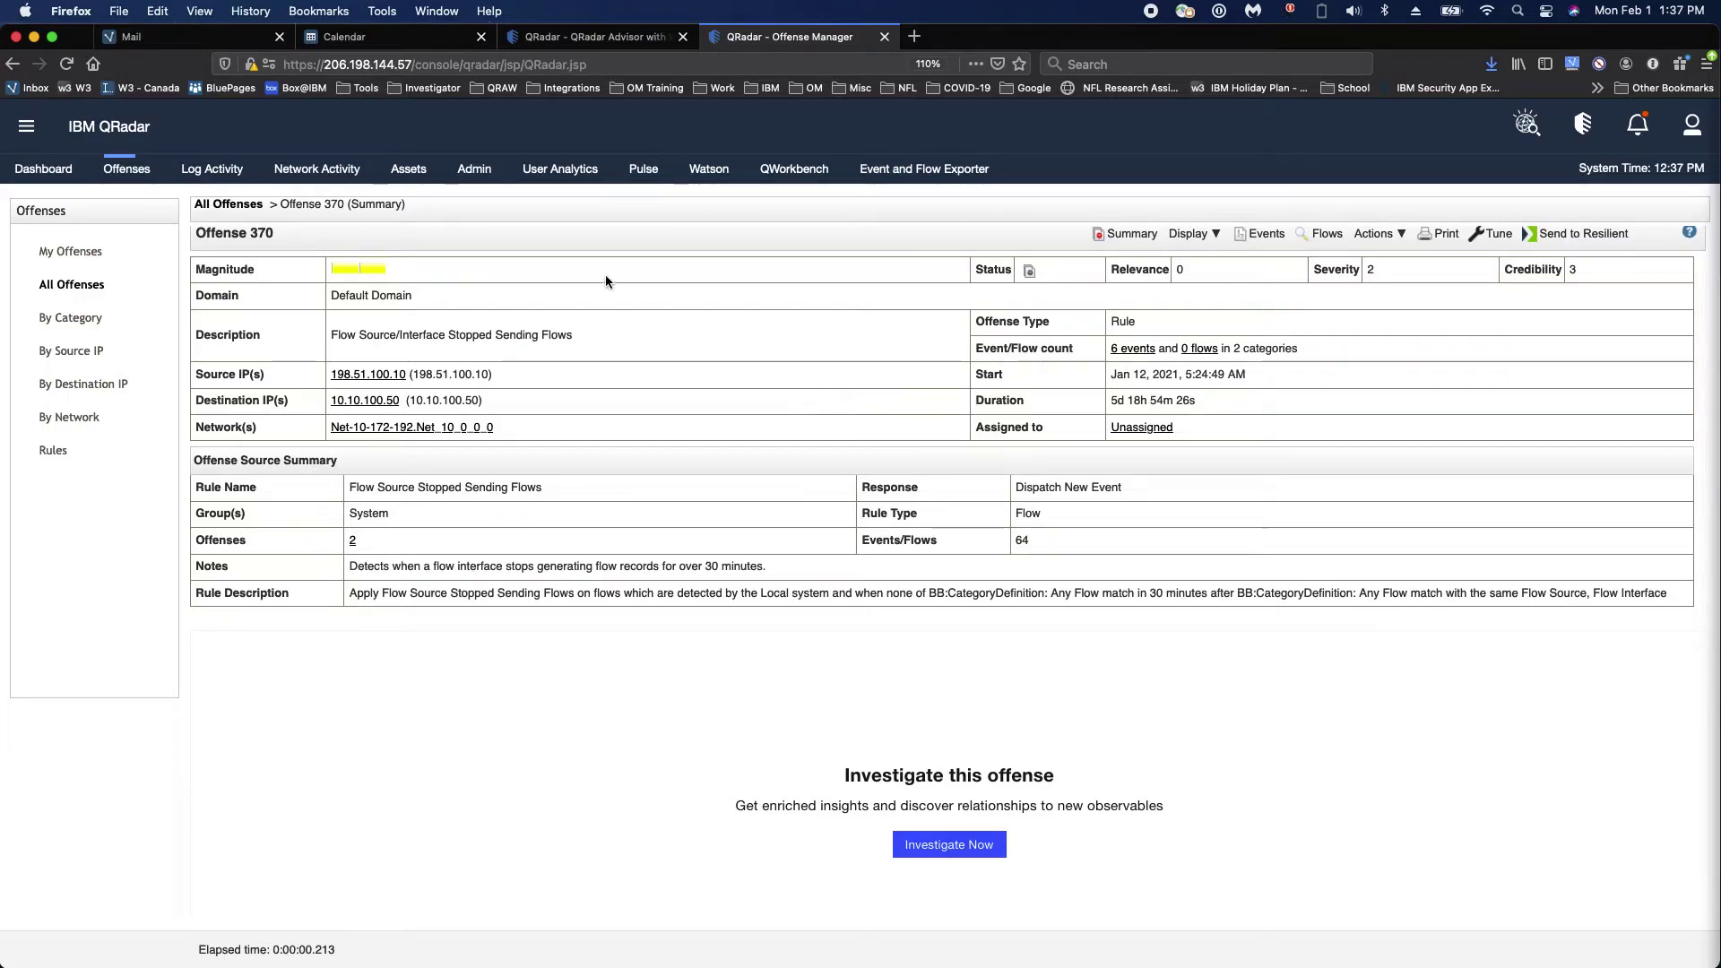
pyautogui.click(592, 37)
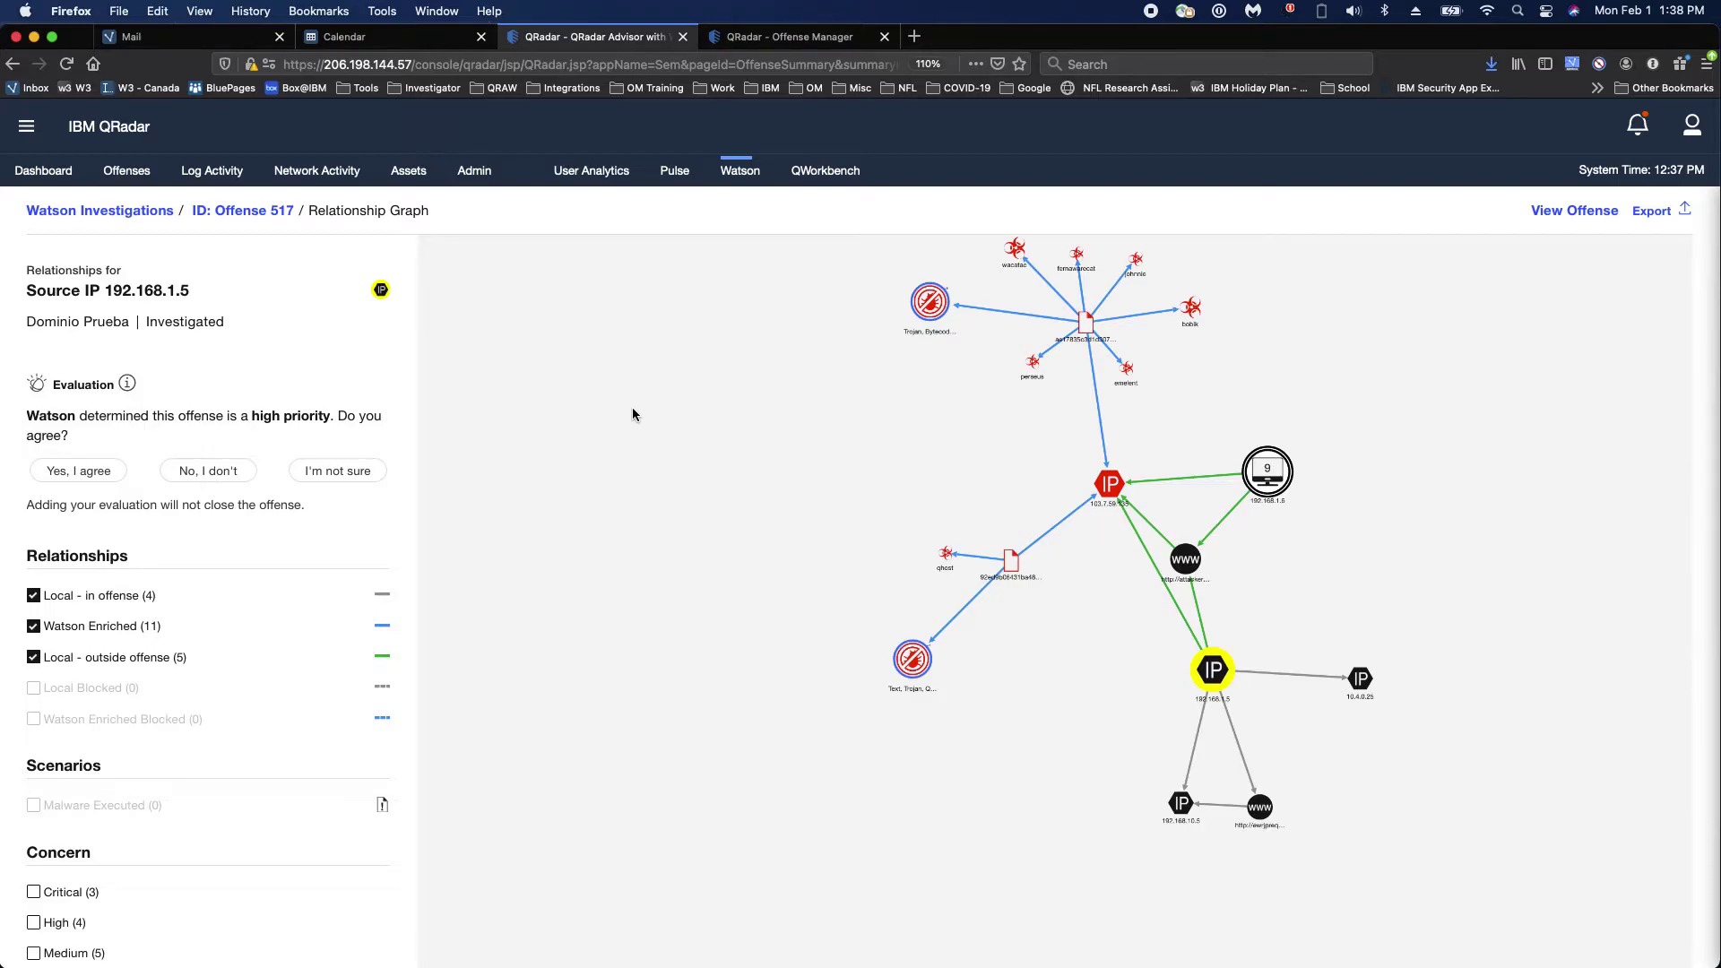
# From Admin, open QRadar Advisor With Watson Configuration, maximized, at Optional Settings > Automatic Investigation.
pyautogui.click(475, 173)
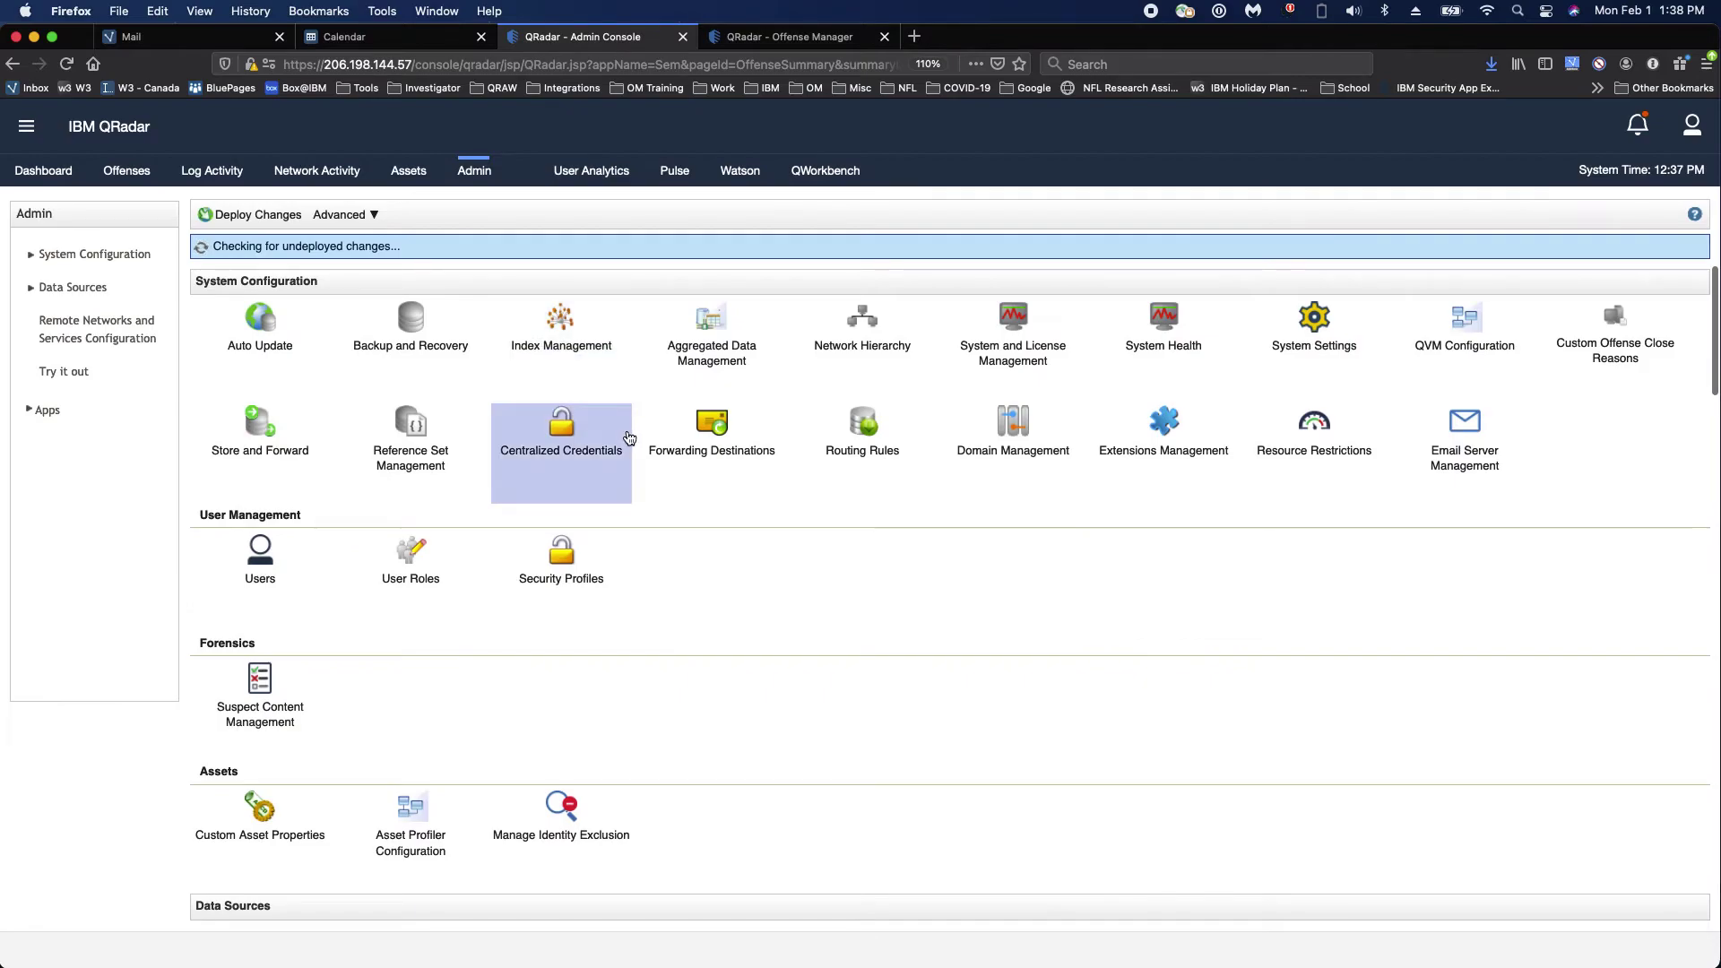
pyautogui.scroll(-20, 629, 438)
pyautogui.scroll(-15, 627, 437)
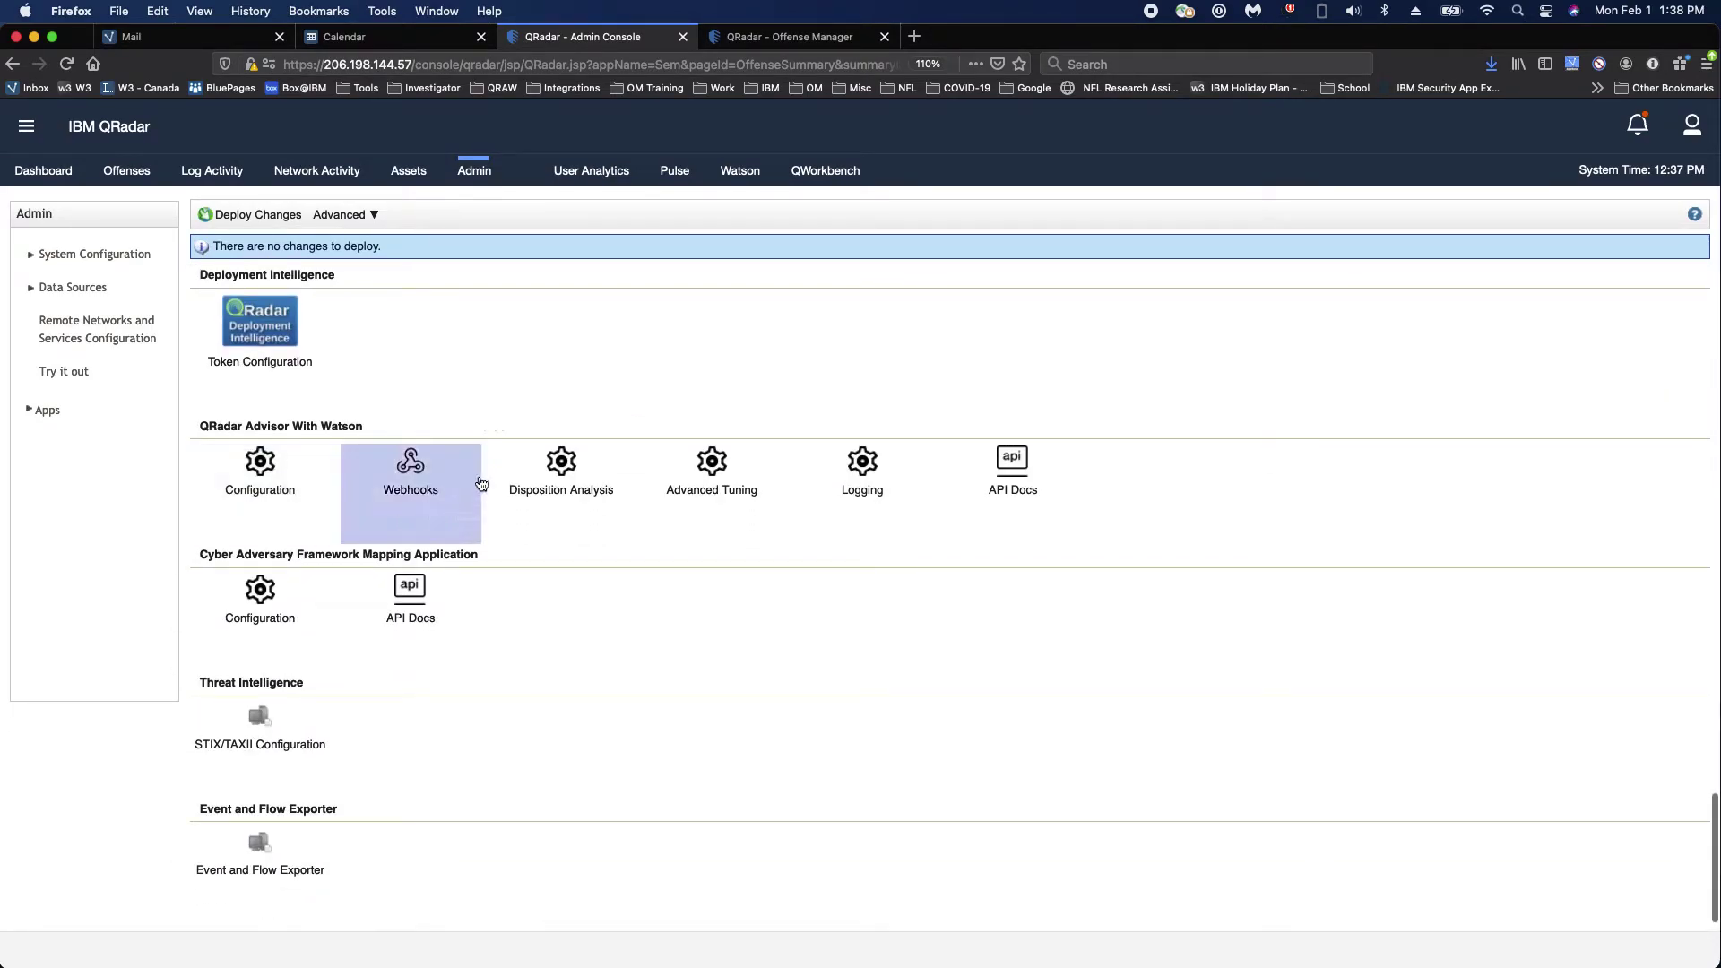
pyautogui.click(270, 473)
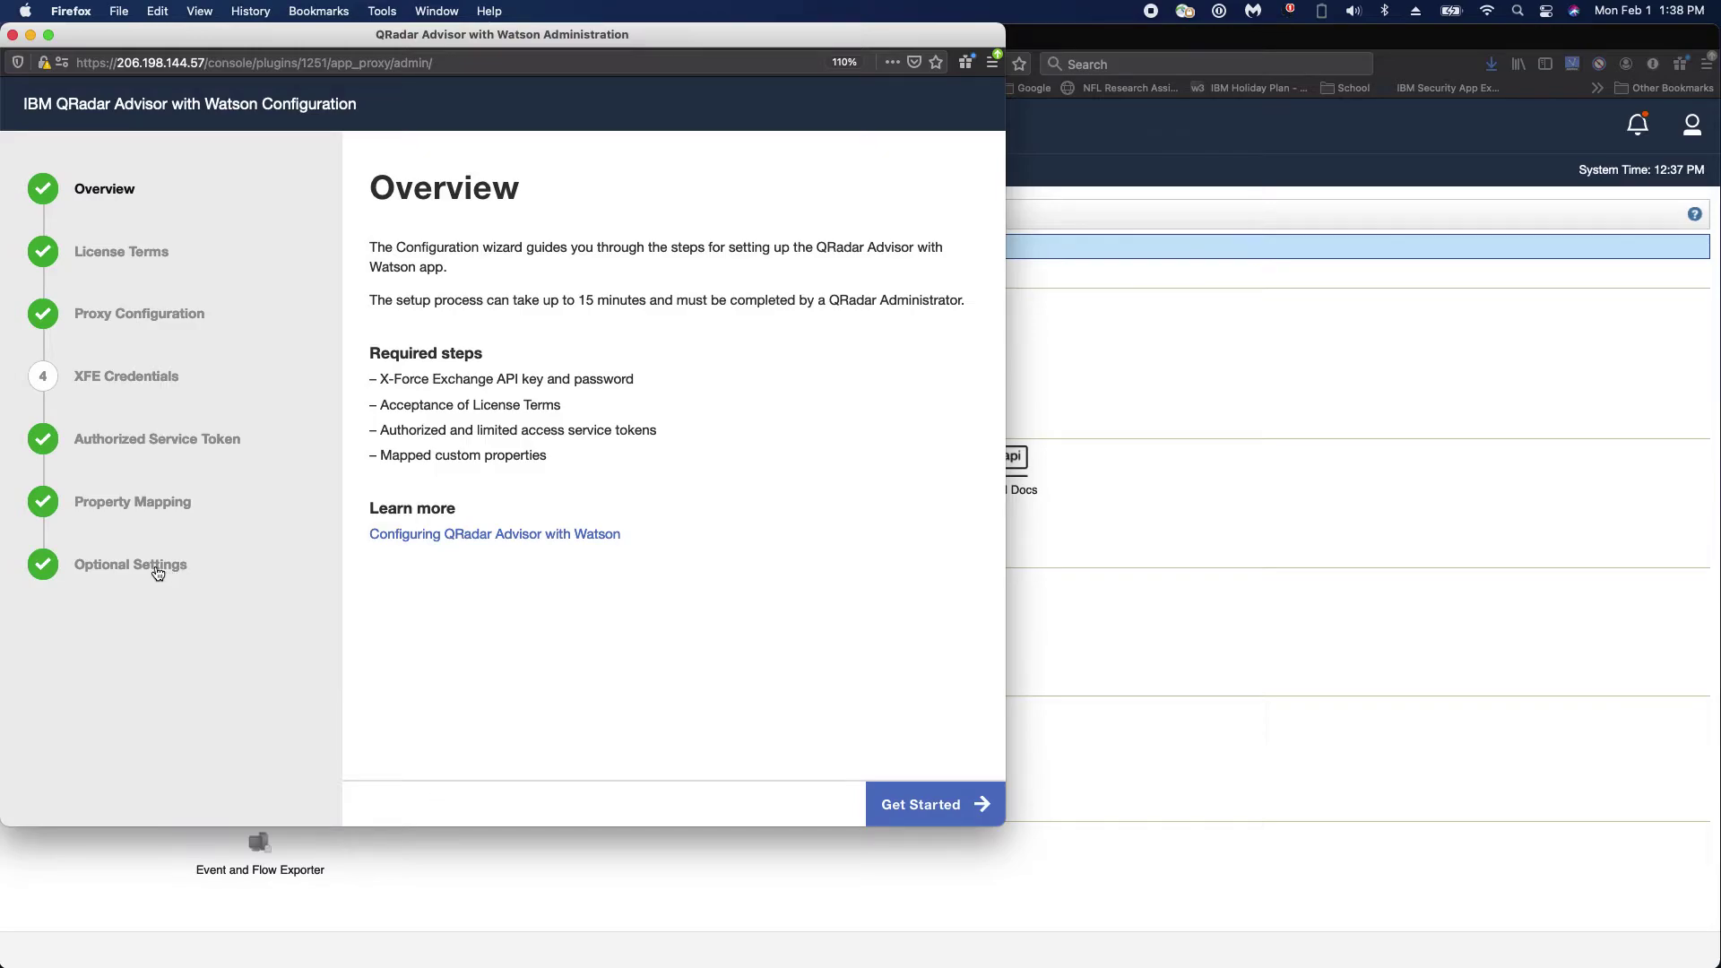
pyautogui.doubleClick(1022, 825)
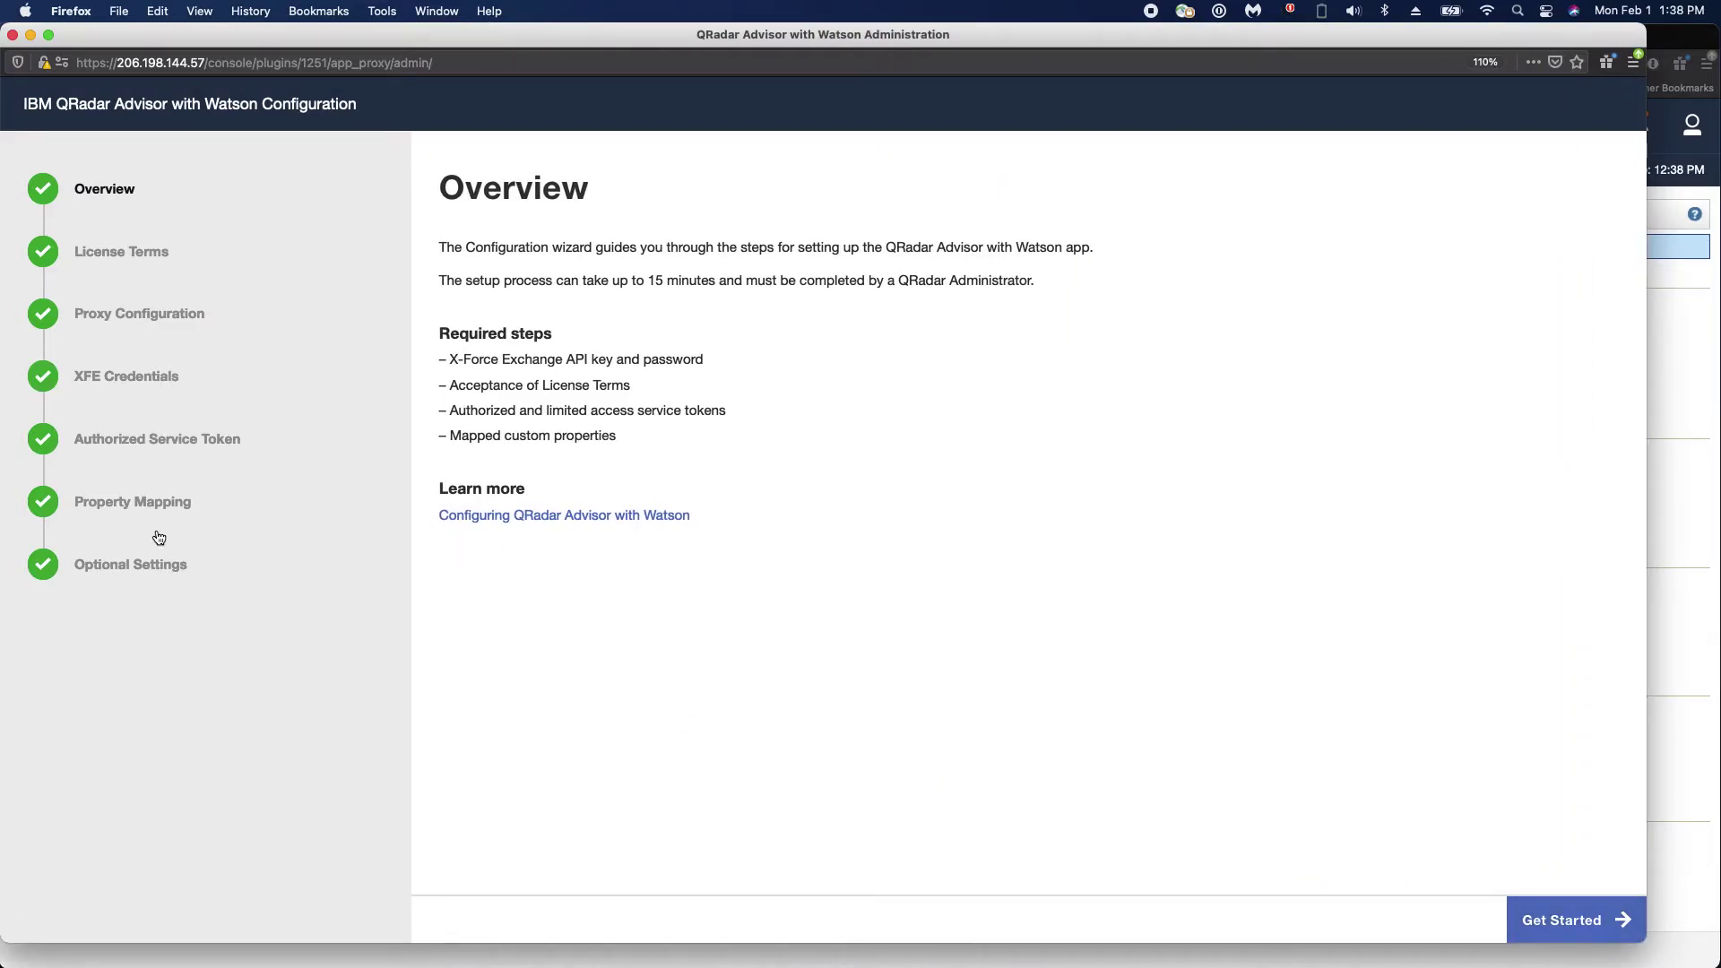
pyautogui.click(120, 567)
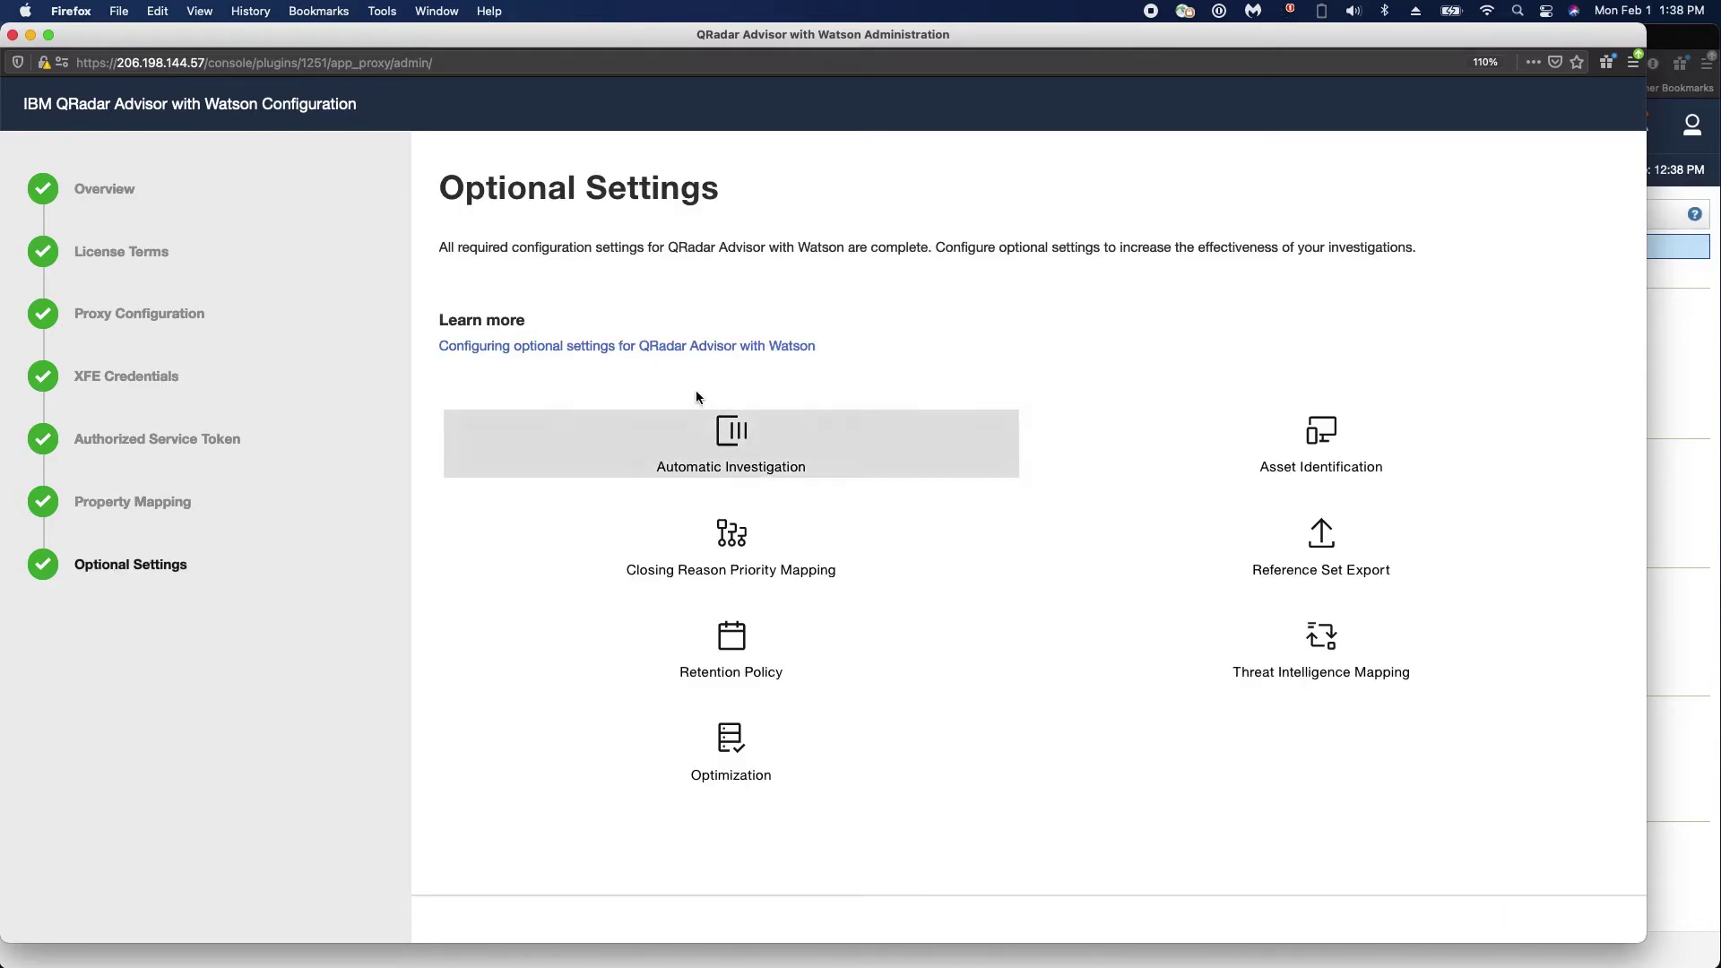
pyautogui.click(744, 439)
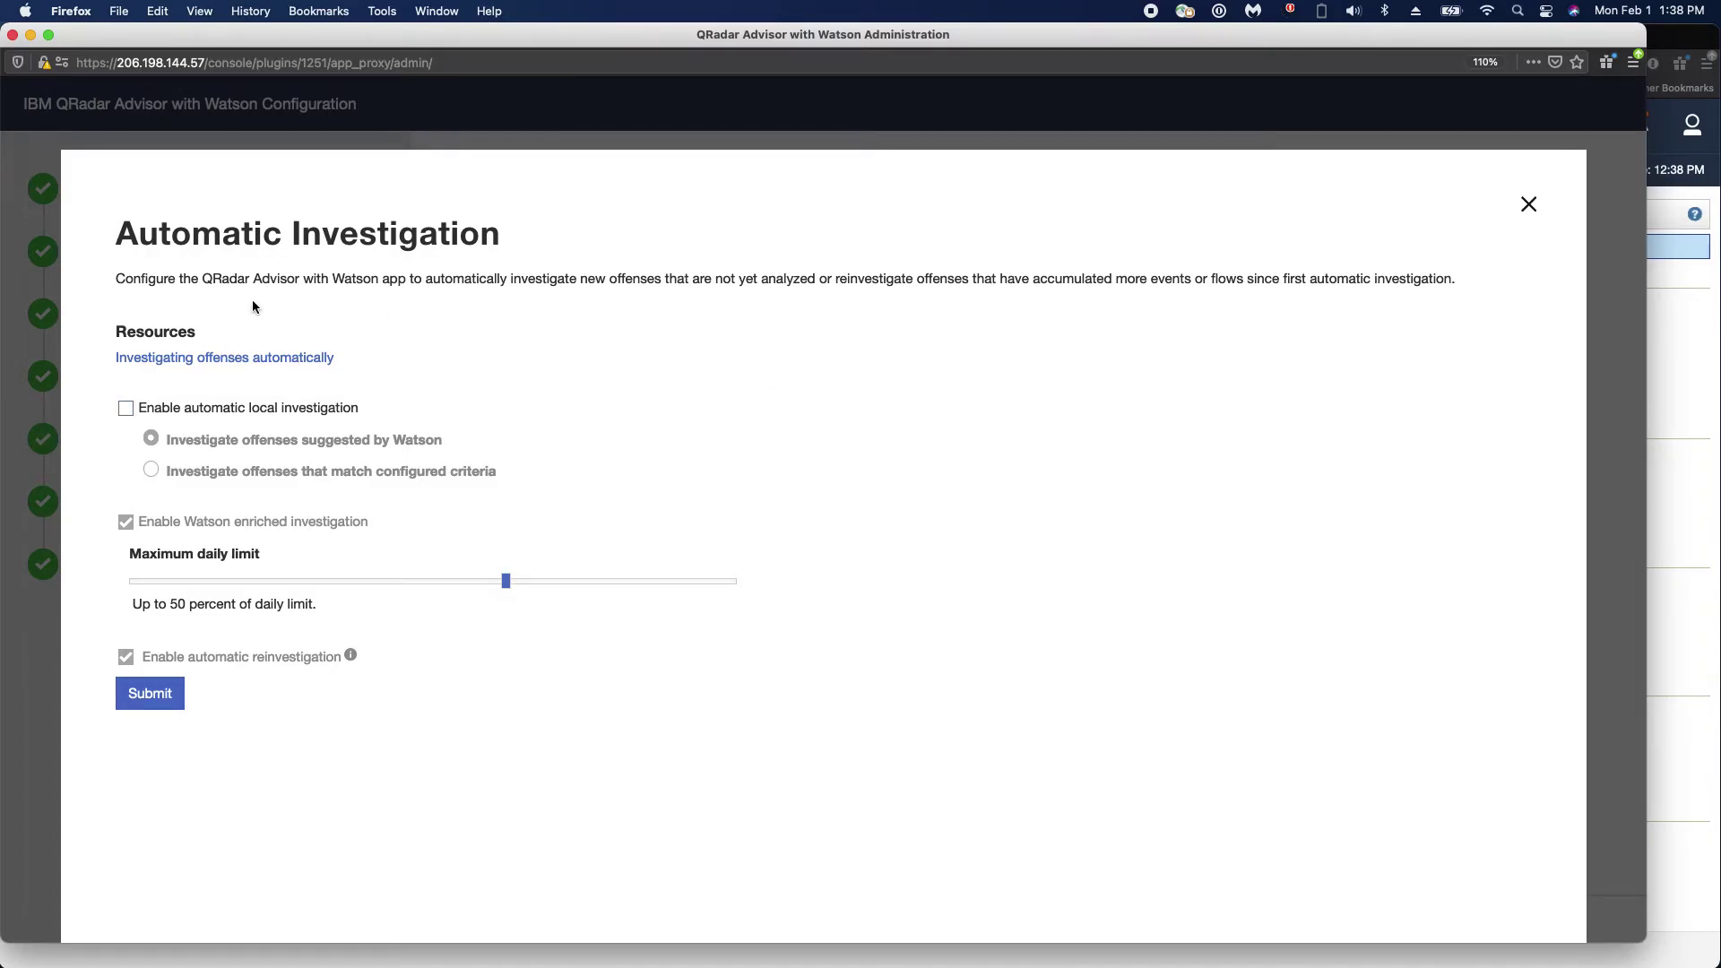
# Tick the 'Enable automatic local investigation' checkbox in the Automatic Investigation dialog.
pyautogui.click(126, 409)
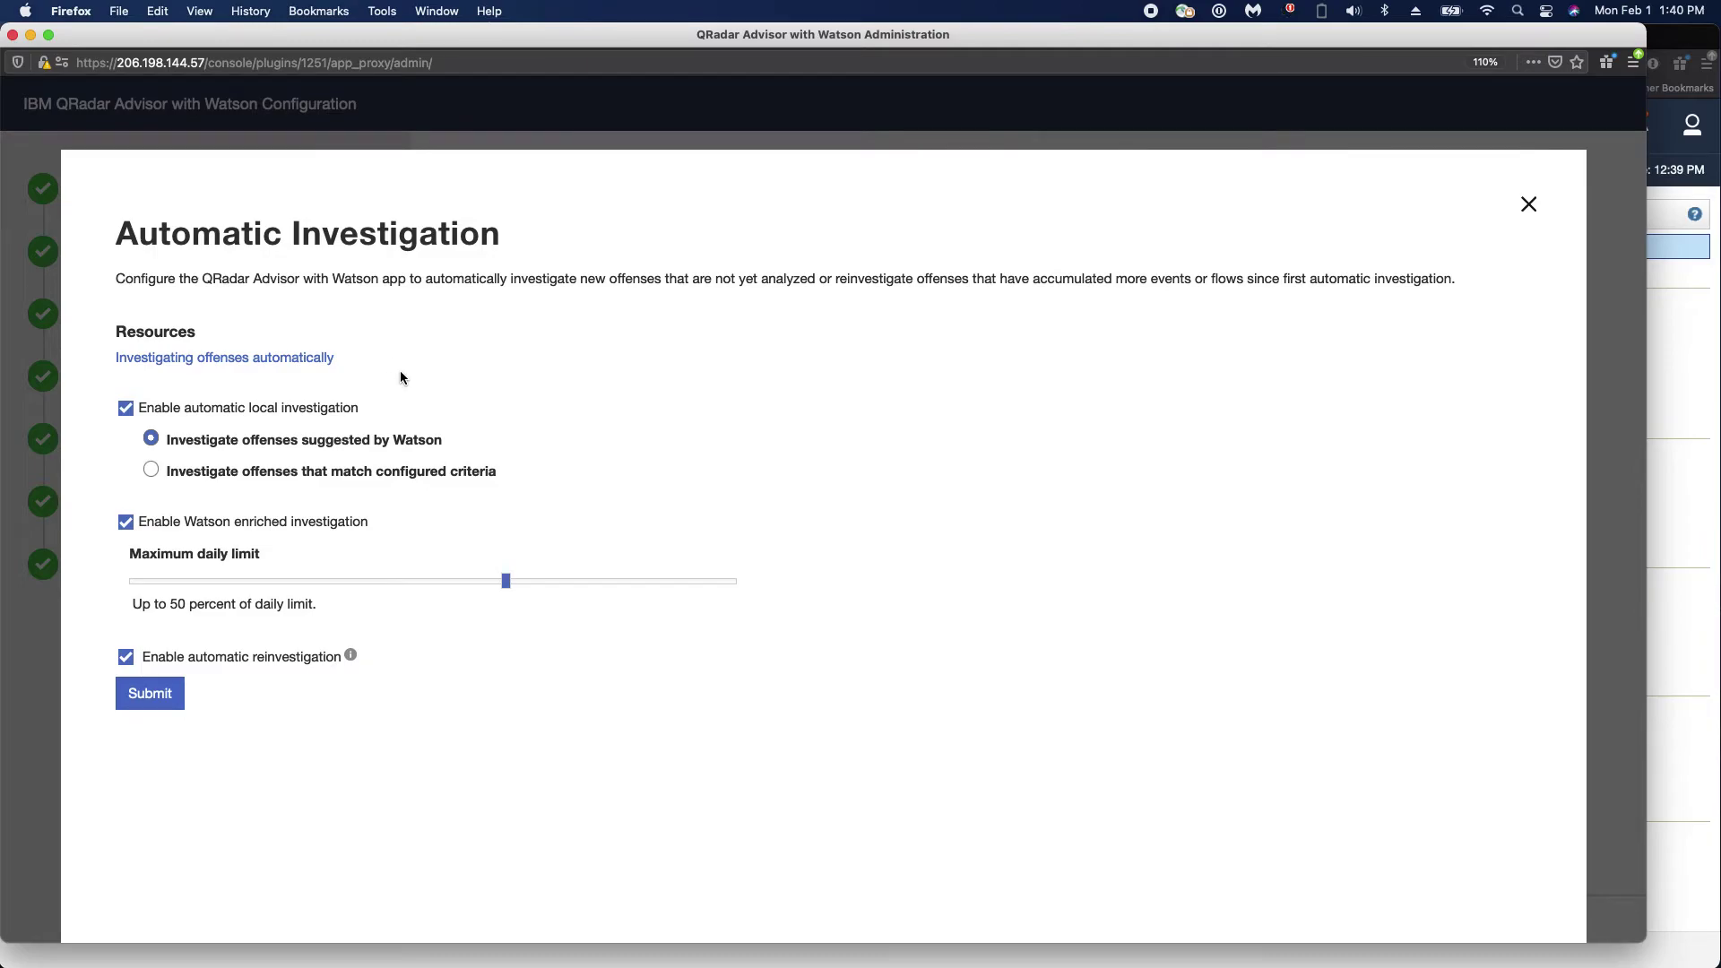
# Investigate only offenses matching configured criteria, keeping the offense status at Open.
pyautogui.click(152, 472)
pyautogui.scroll(-3, 512, 475)
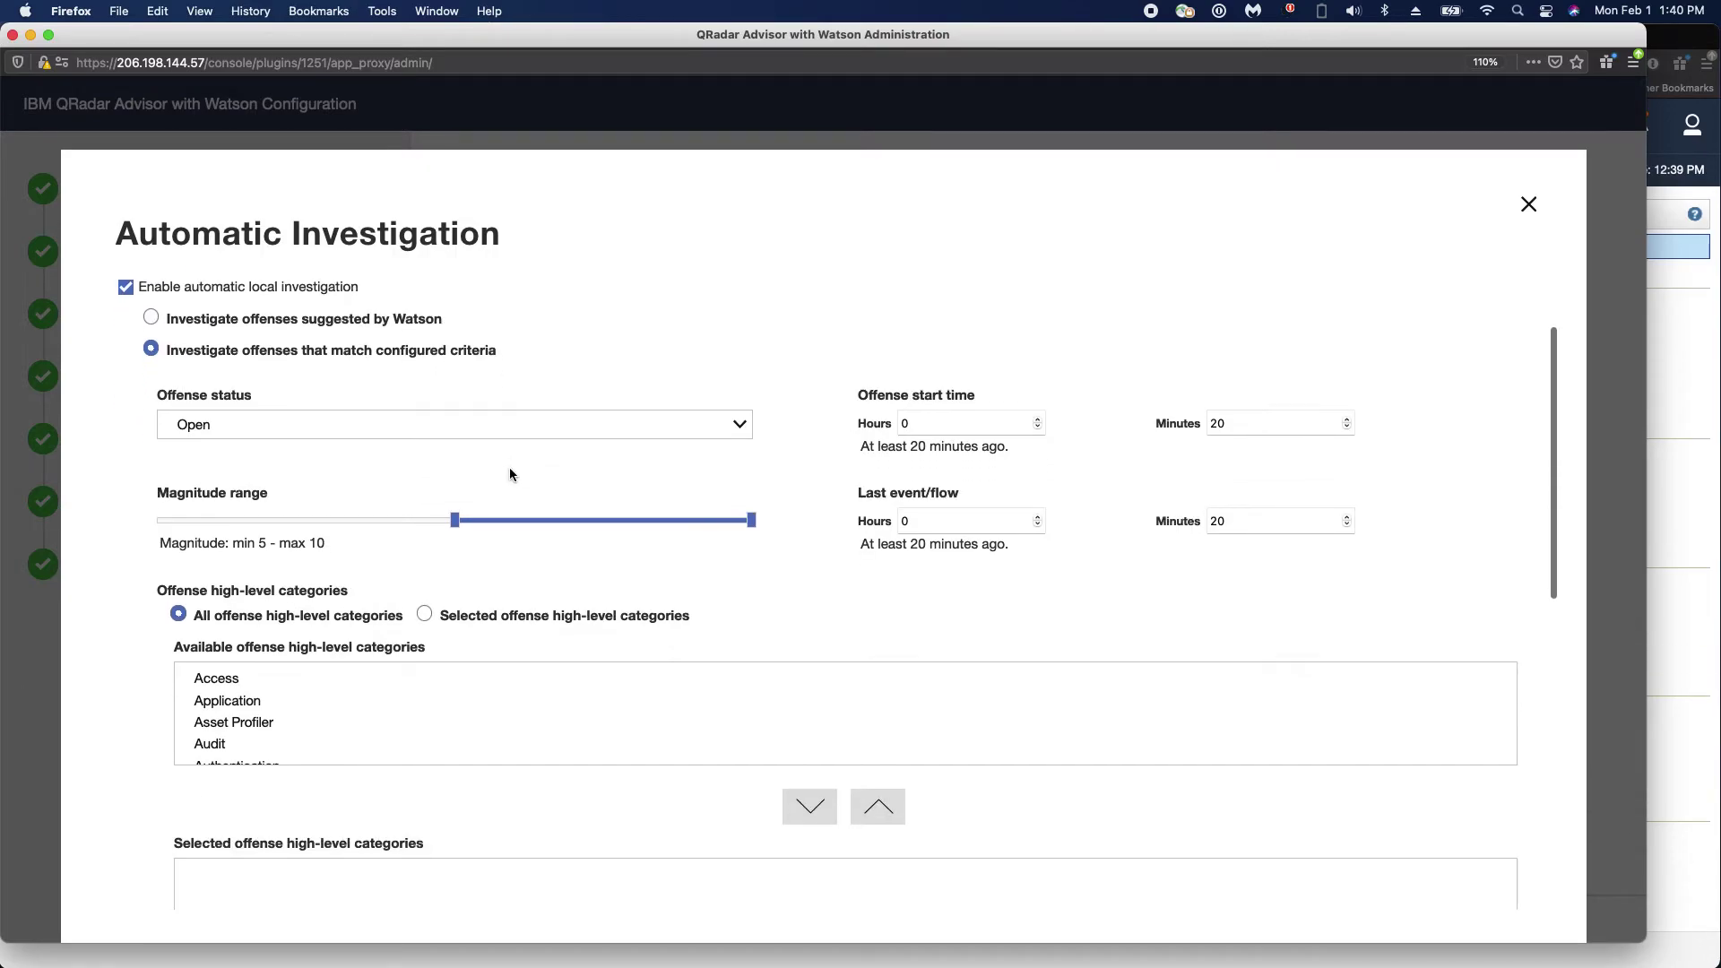
pyautogui.scroll(-3, 653, 464)
pyautogui.scroll(3, 653, 465)
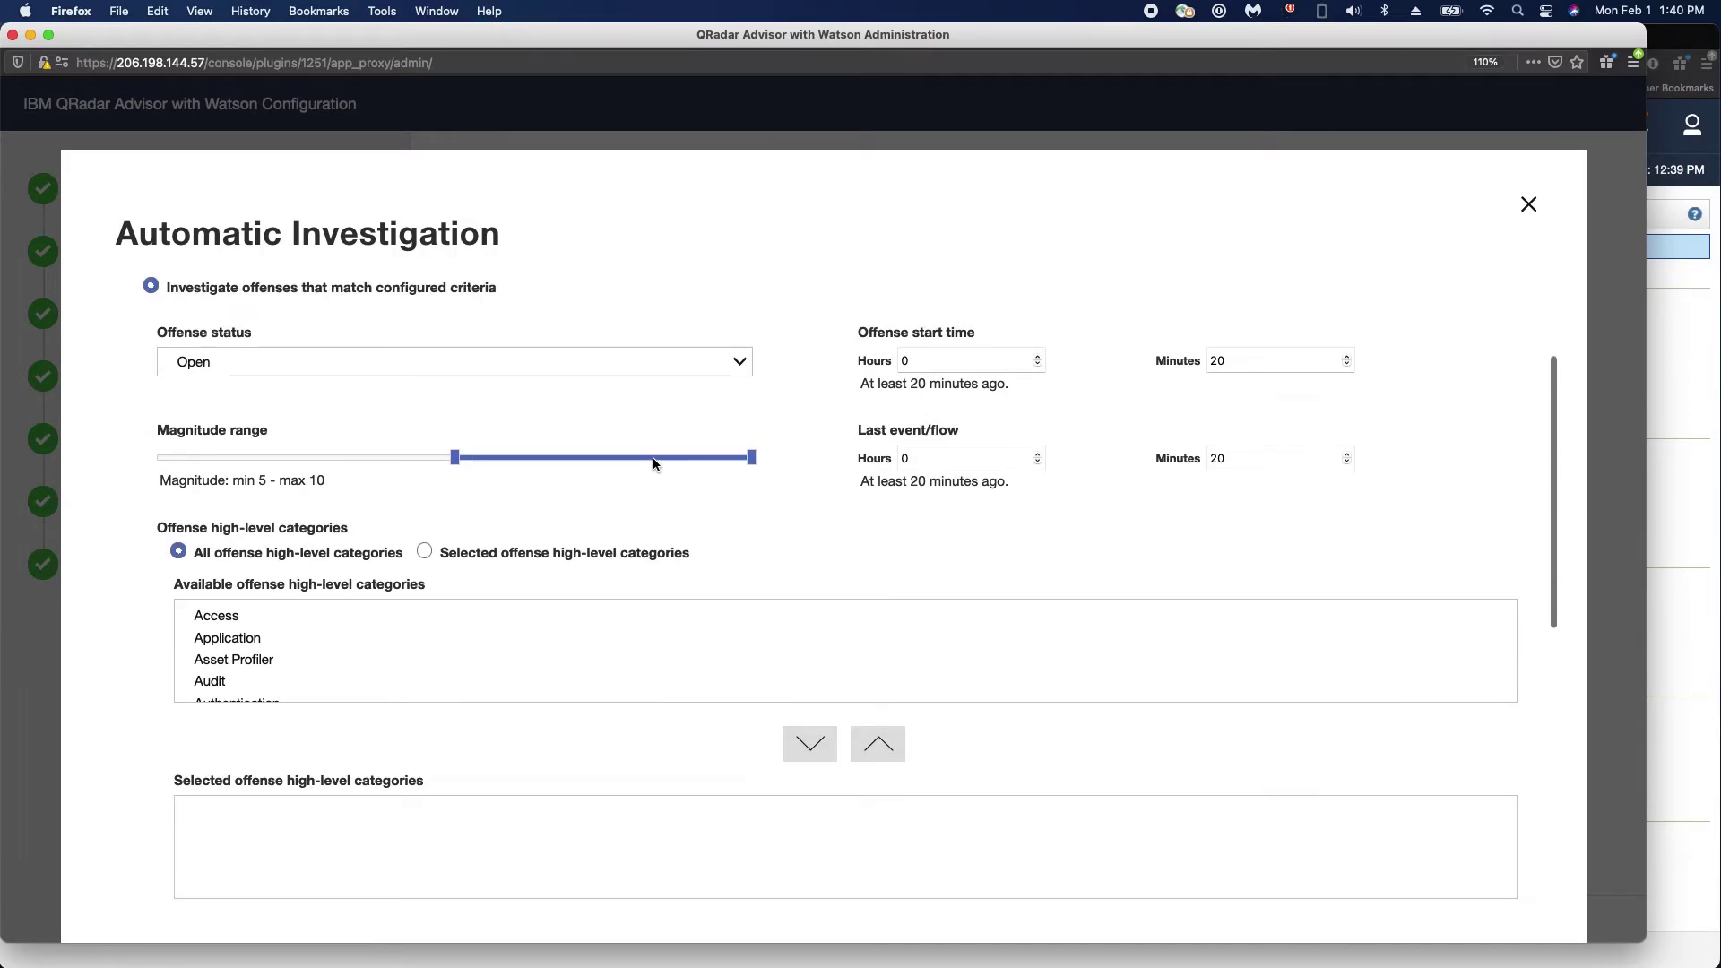
pyautogui.scroll(2, 652, 459)
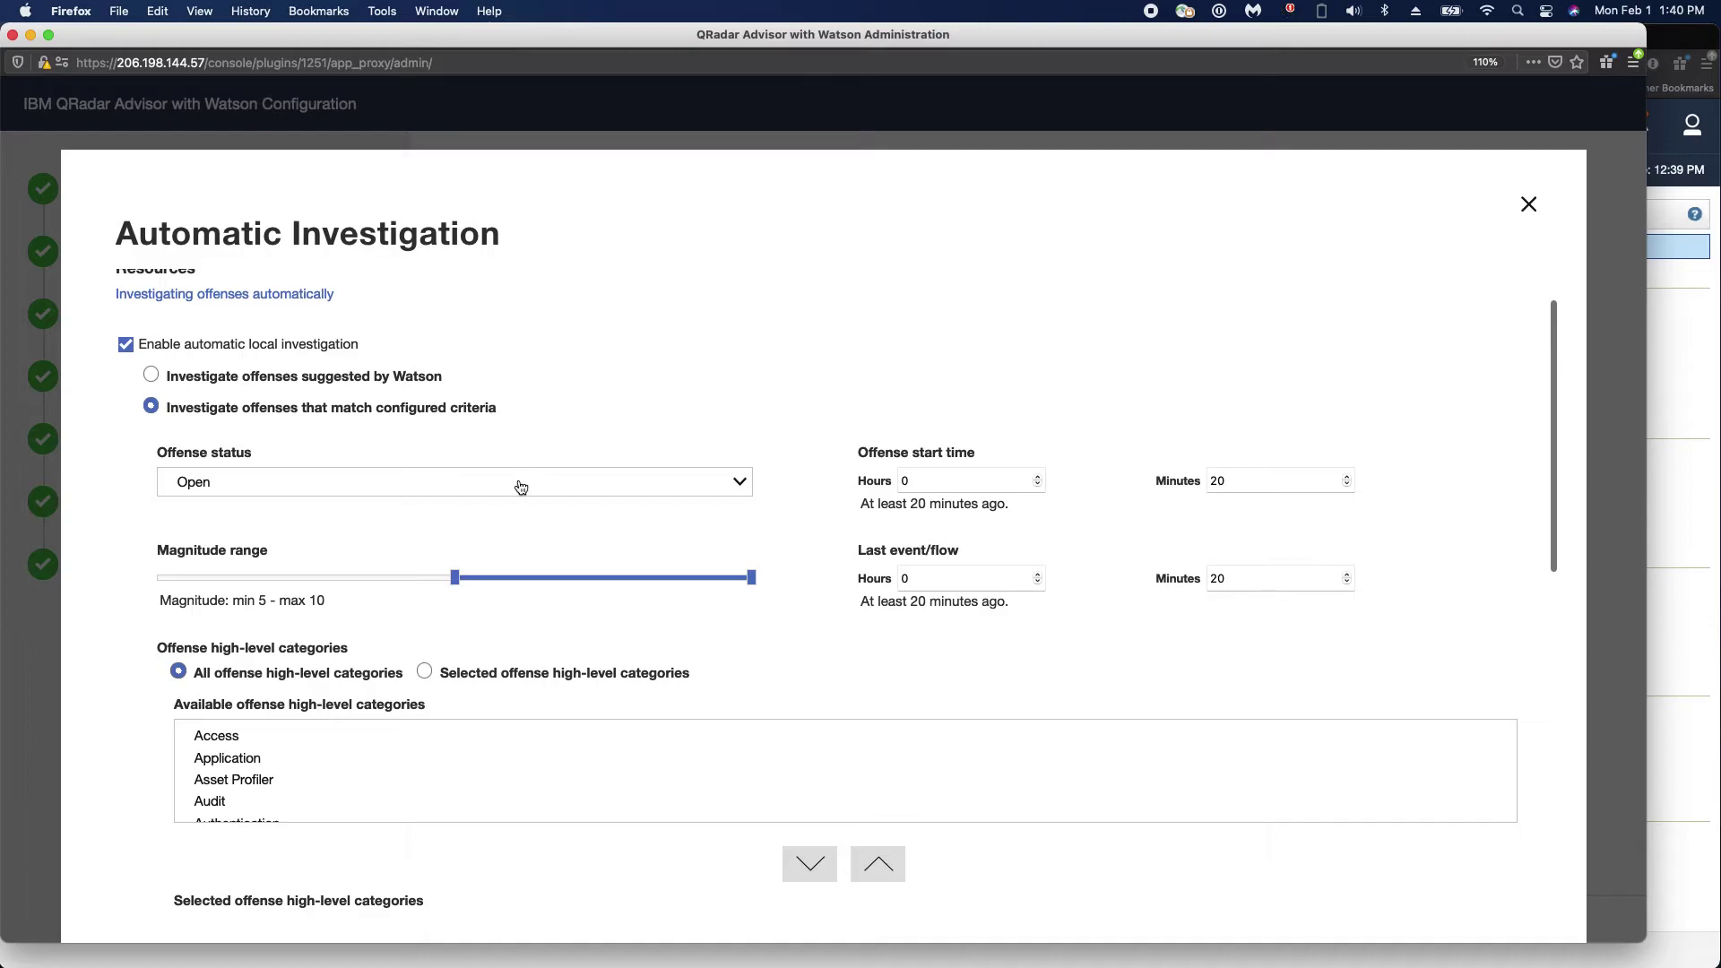
pyautogui.click(710, 490)
pyautogui.click(739, 415)
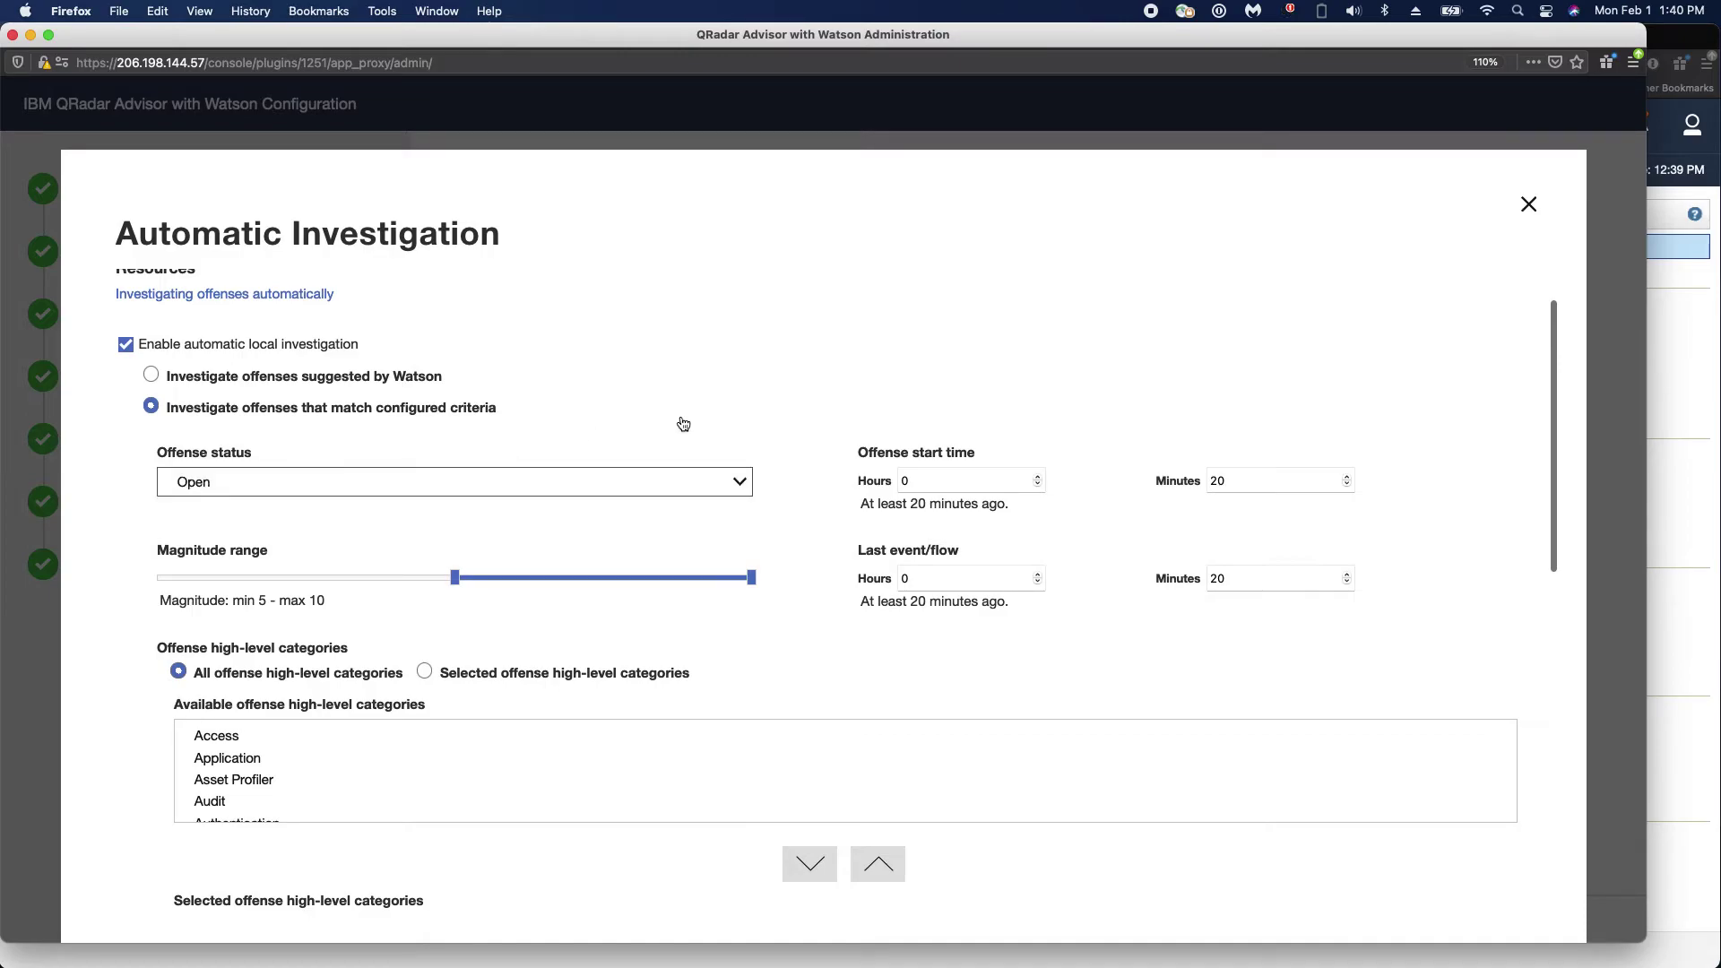
pyautogui.scroll(-3, 411, 496)
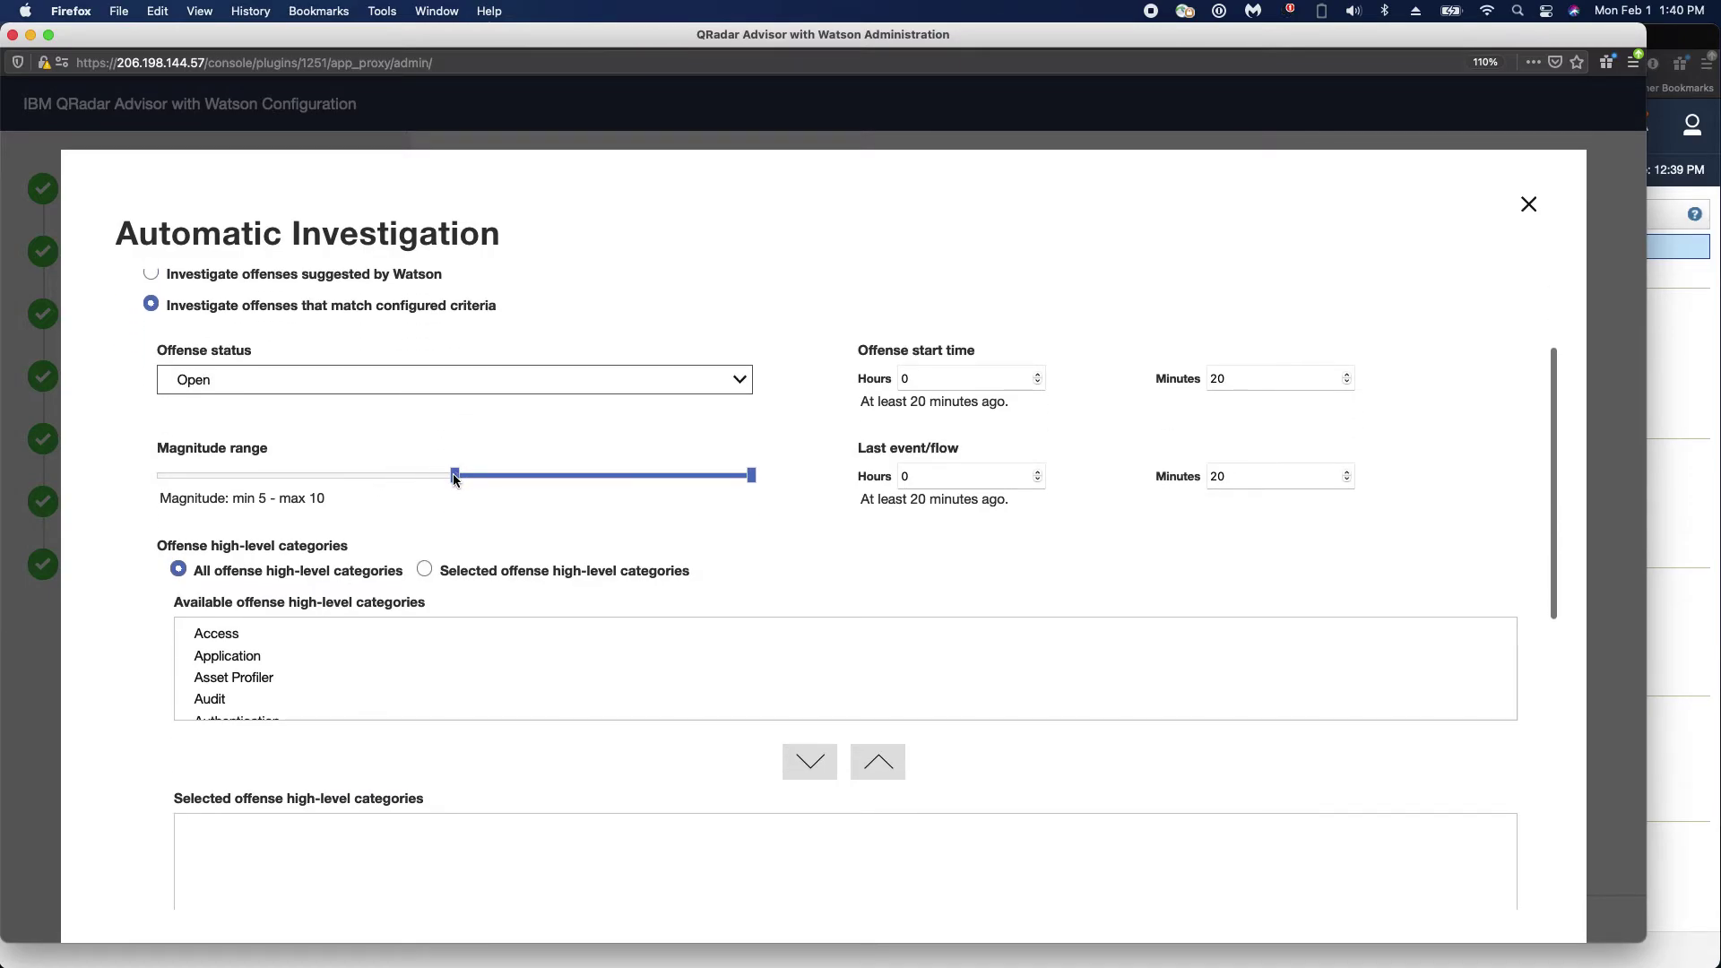
# Move the Magnitude slider's minimum handle so the range reads min 6 - max 10.
pyautogui.moveTo(454, 475); pyautogui.dragTo(335, 475)
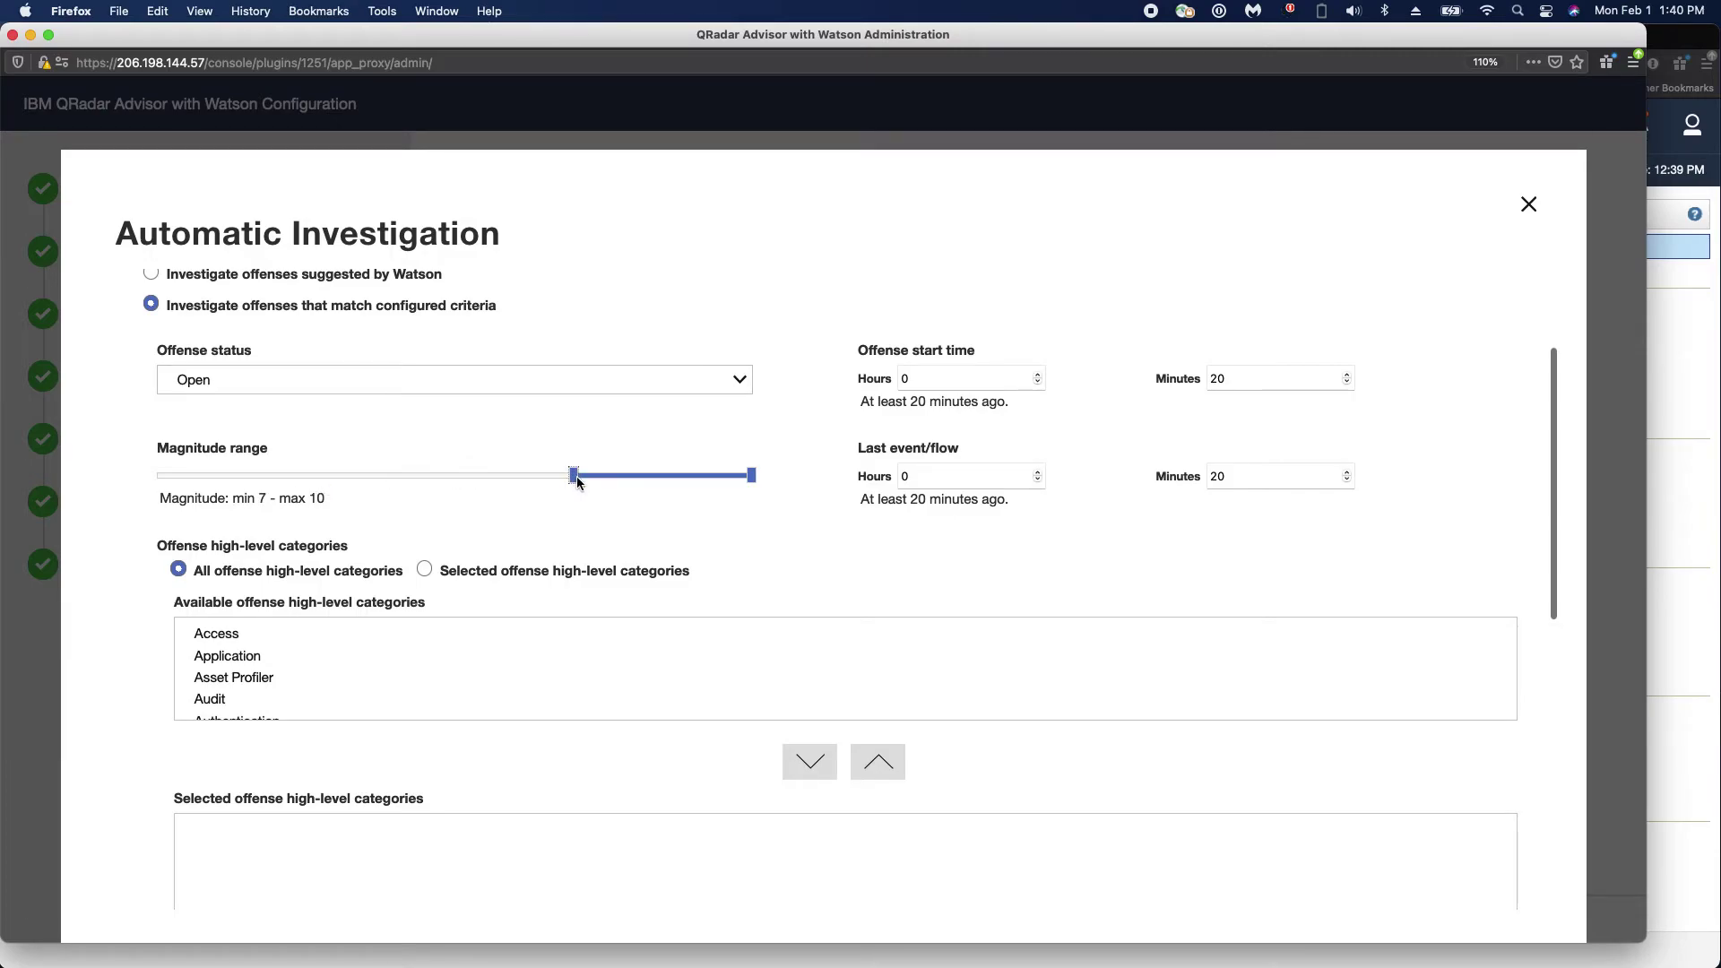
pyautogui.moveTo(577, 481); pyautogui.dragTo(490, 482)
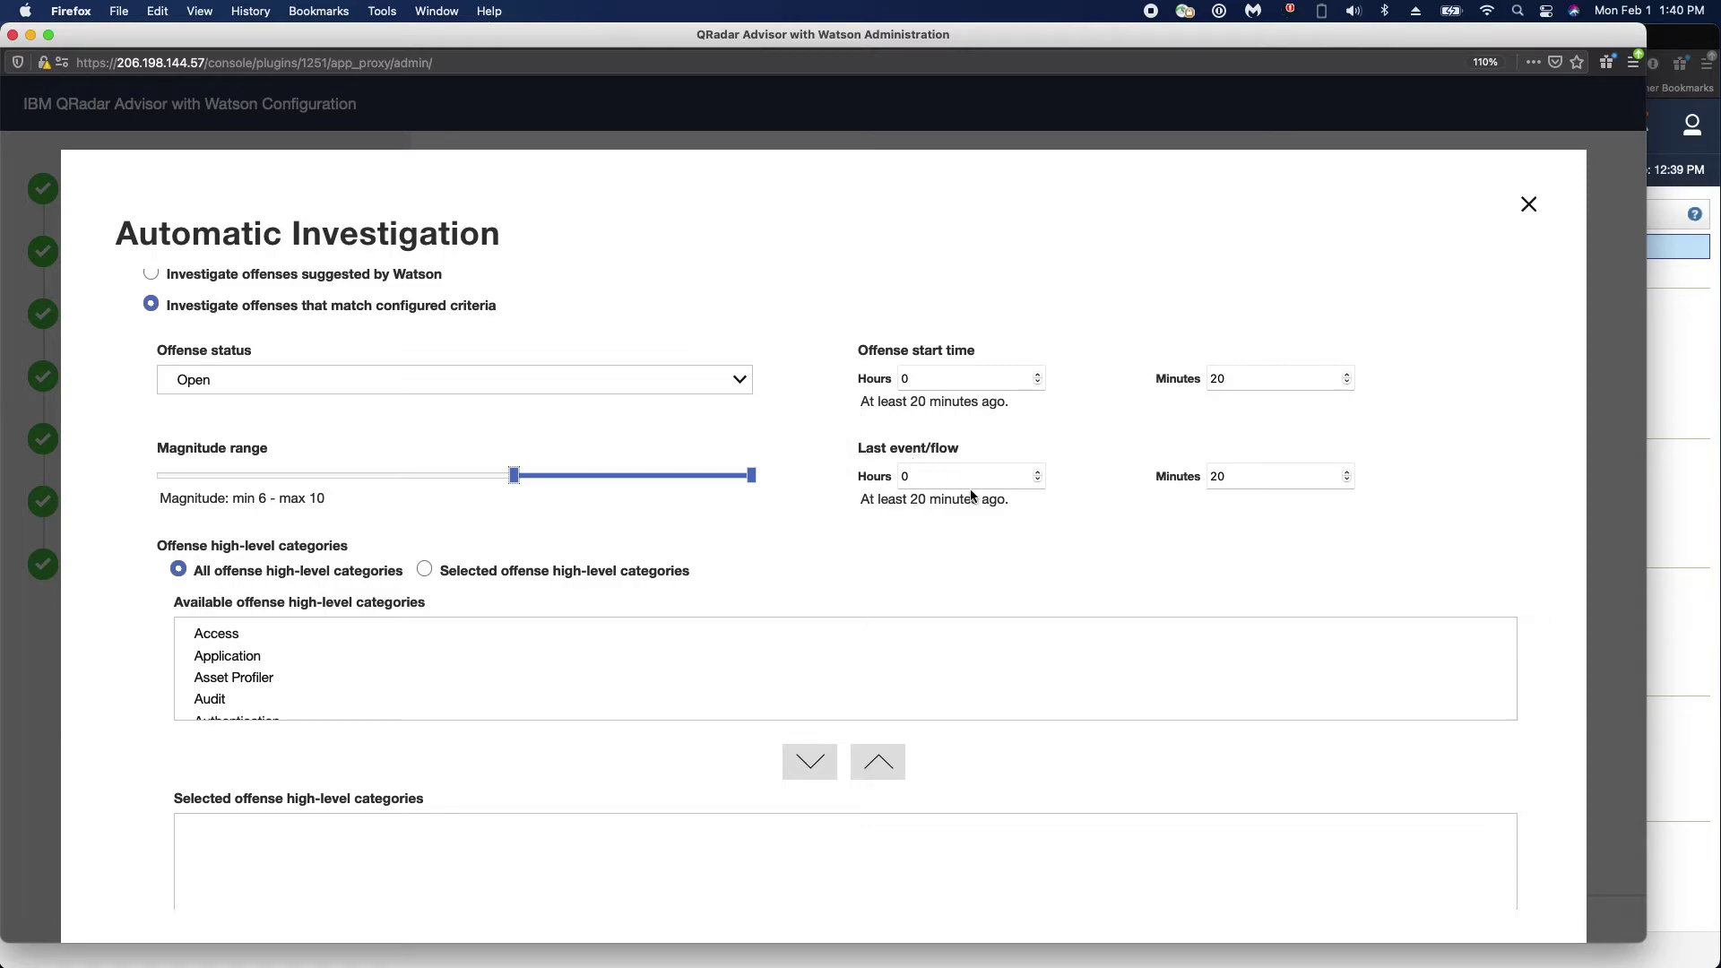
pyautogui.scroll(-3, 435, 510)
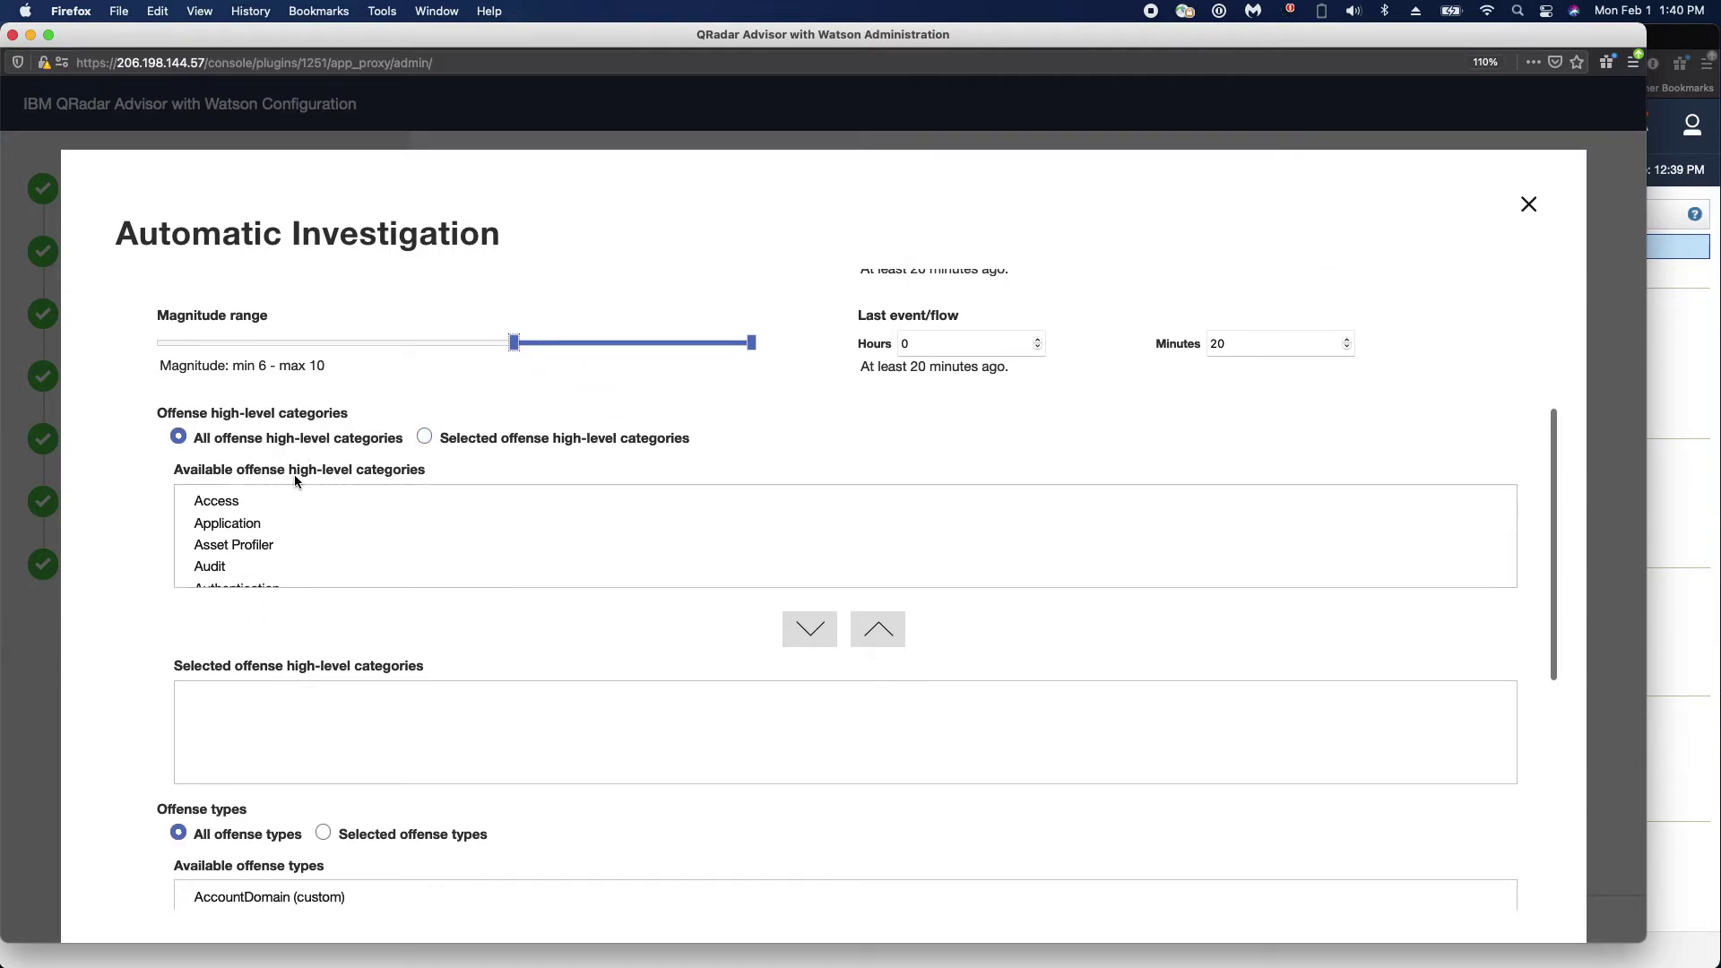
pyautogui.scroll(-1, 269, 474)
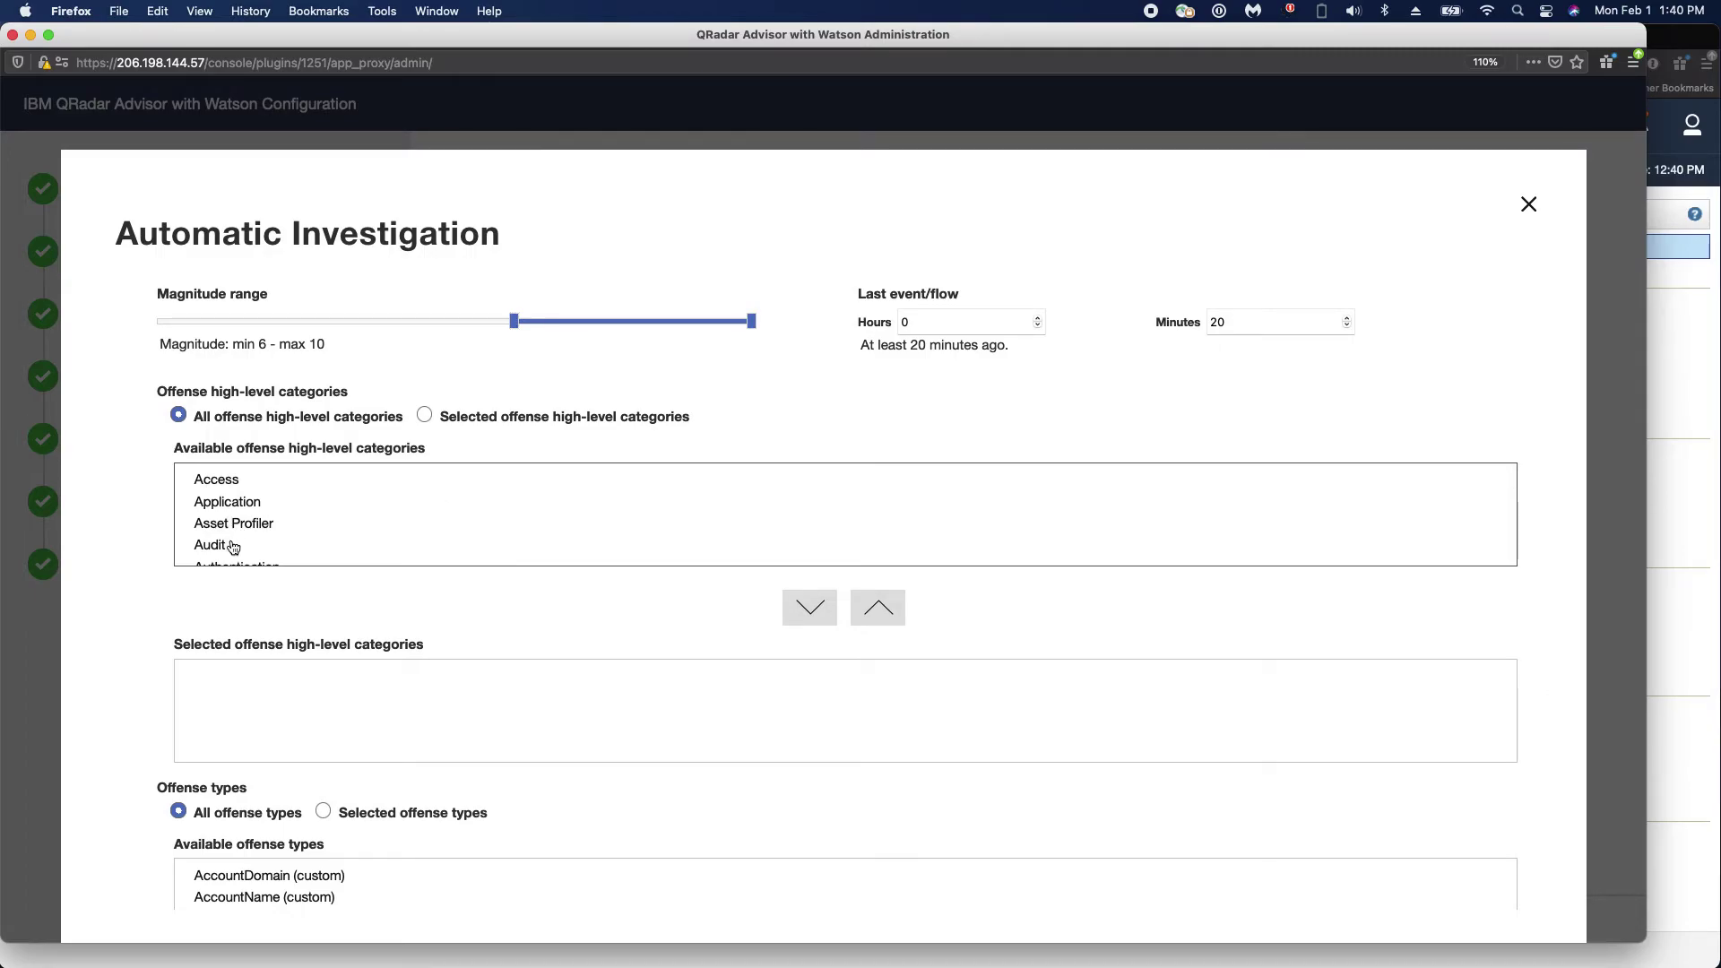
# Choose 'Selected offense high-level categories' and move Audit into the Selected list.
pyautogui.click(424, 414)
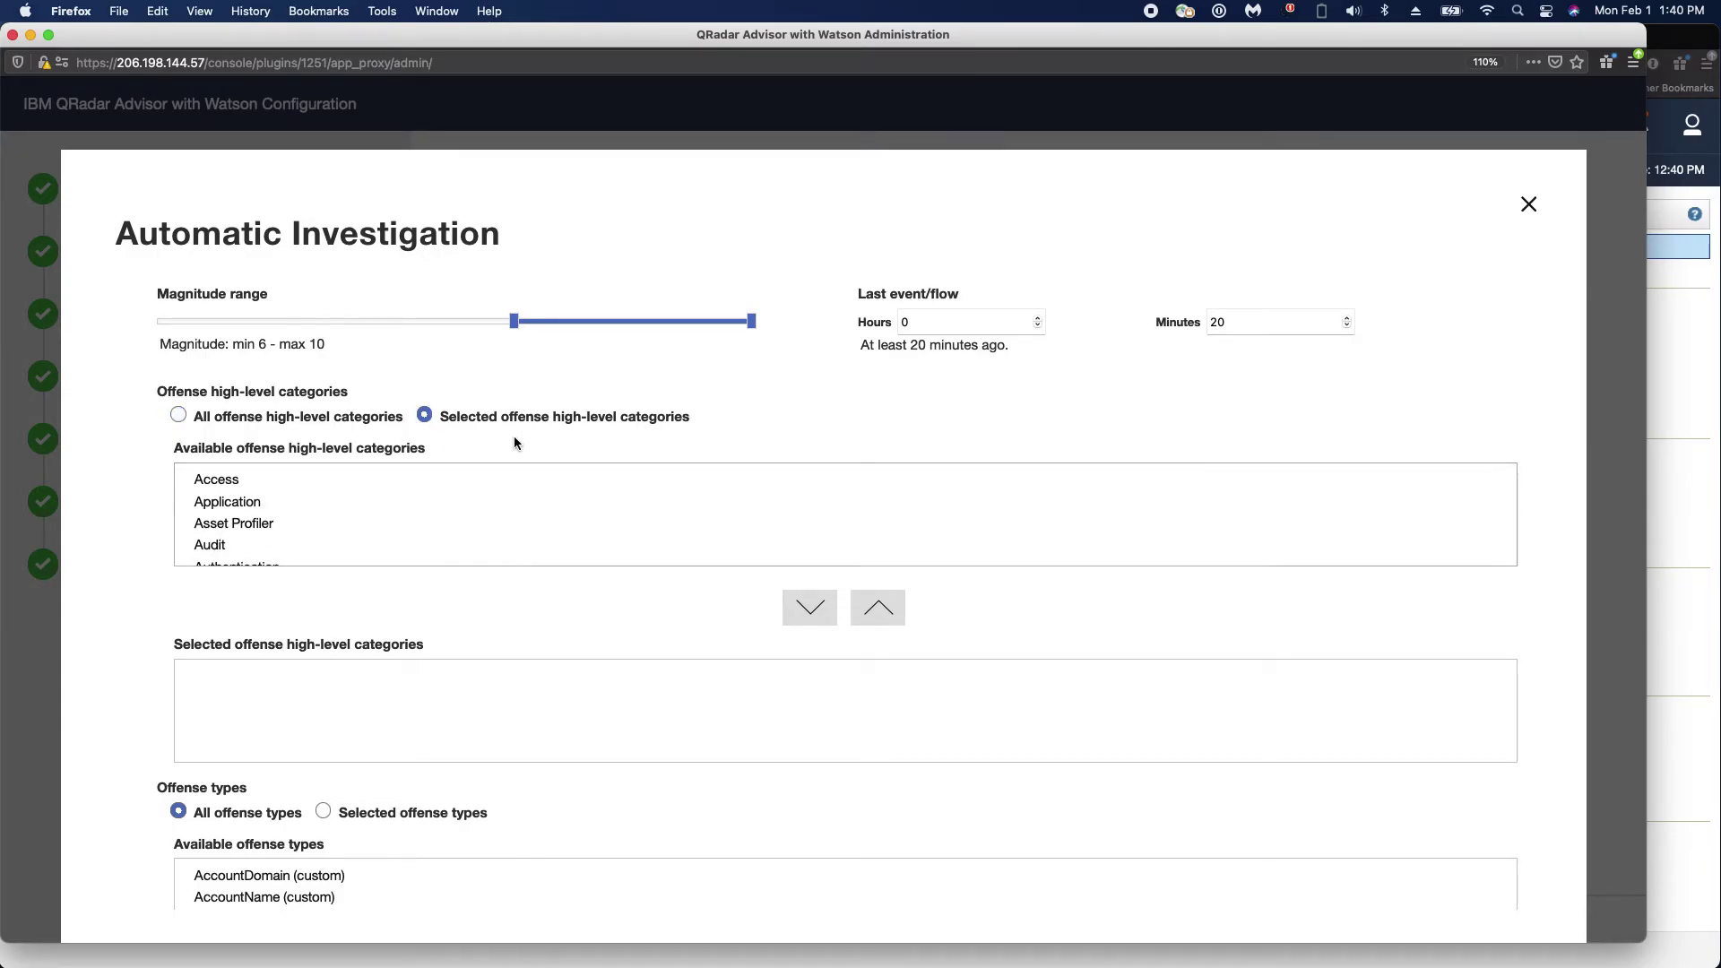
pyautogui.click(216, 553)
pyautogui.scroll(-1, 359, 553)
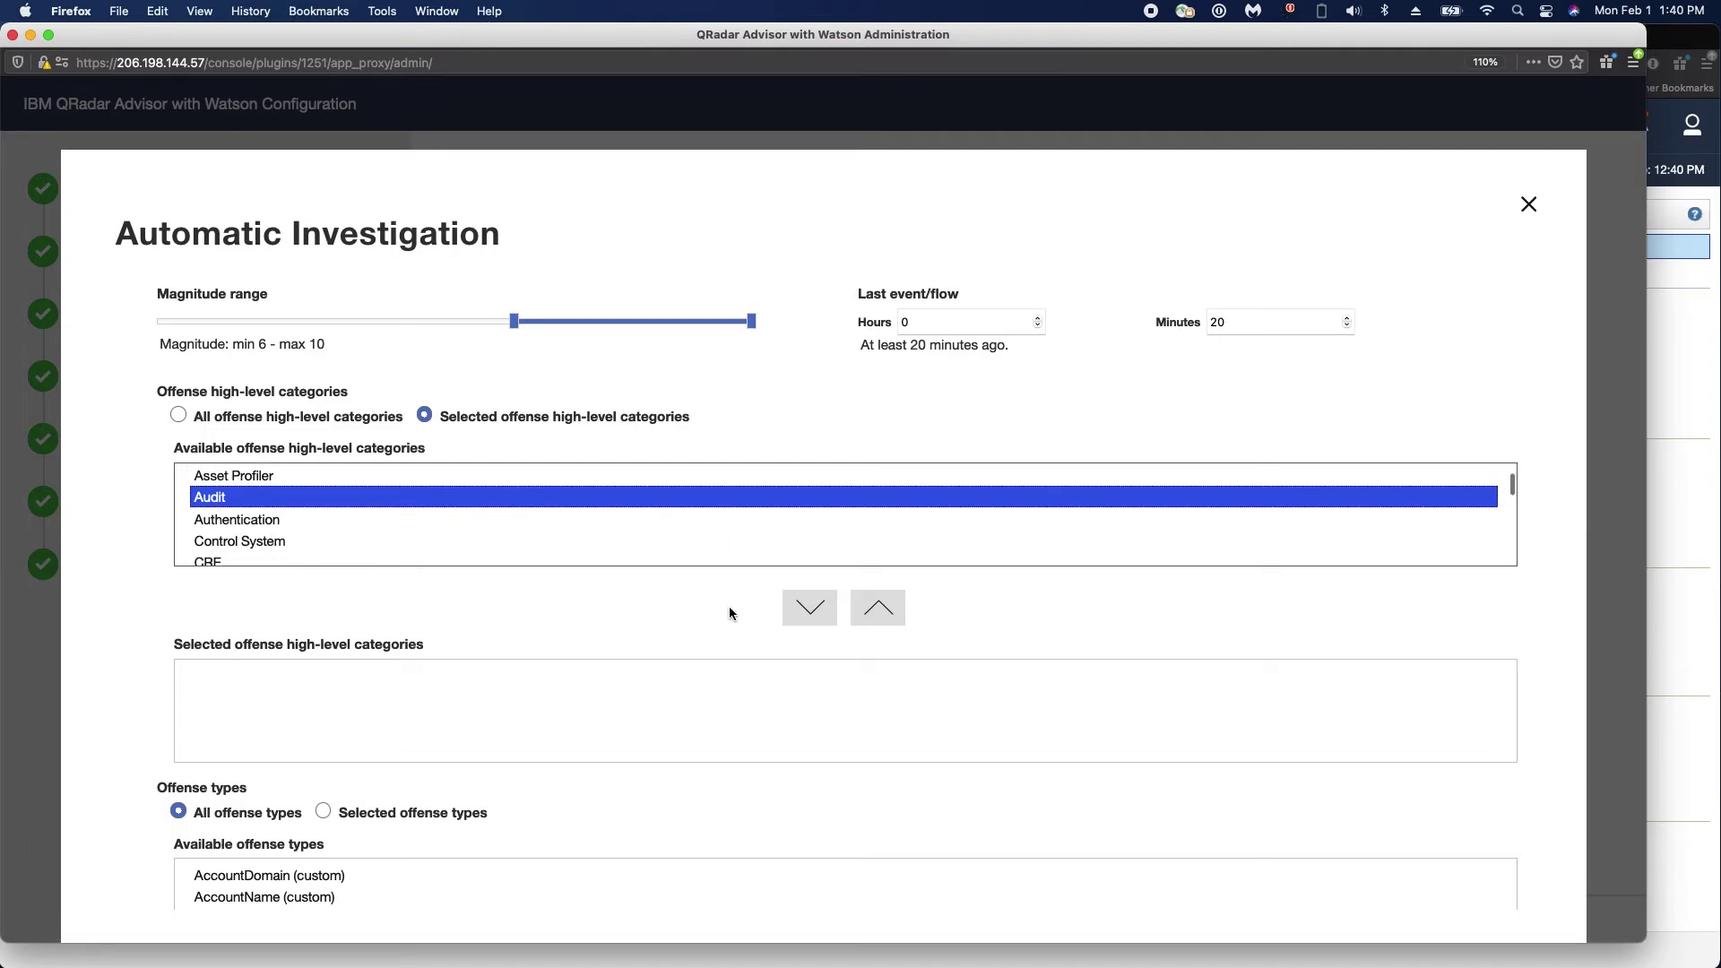
pyautogui.click(810, 608)
pyautogui.scroll(-5, 468, 719)
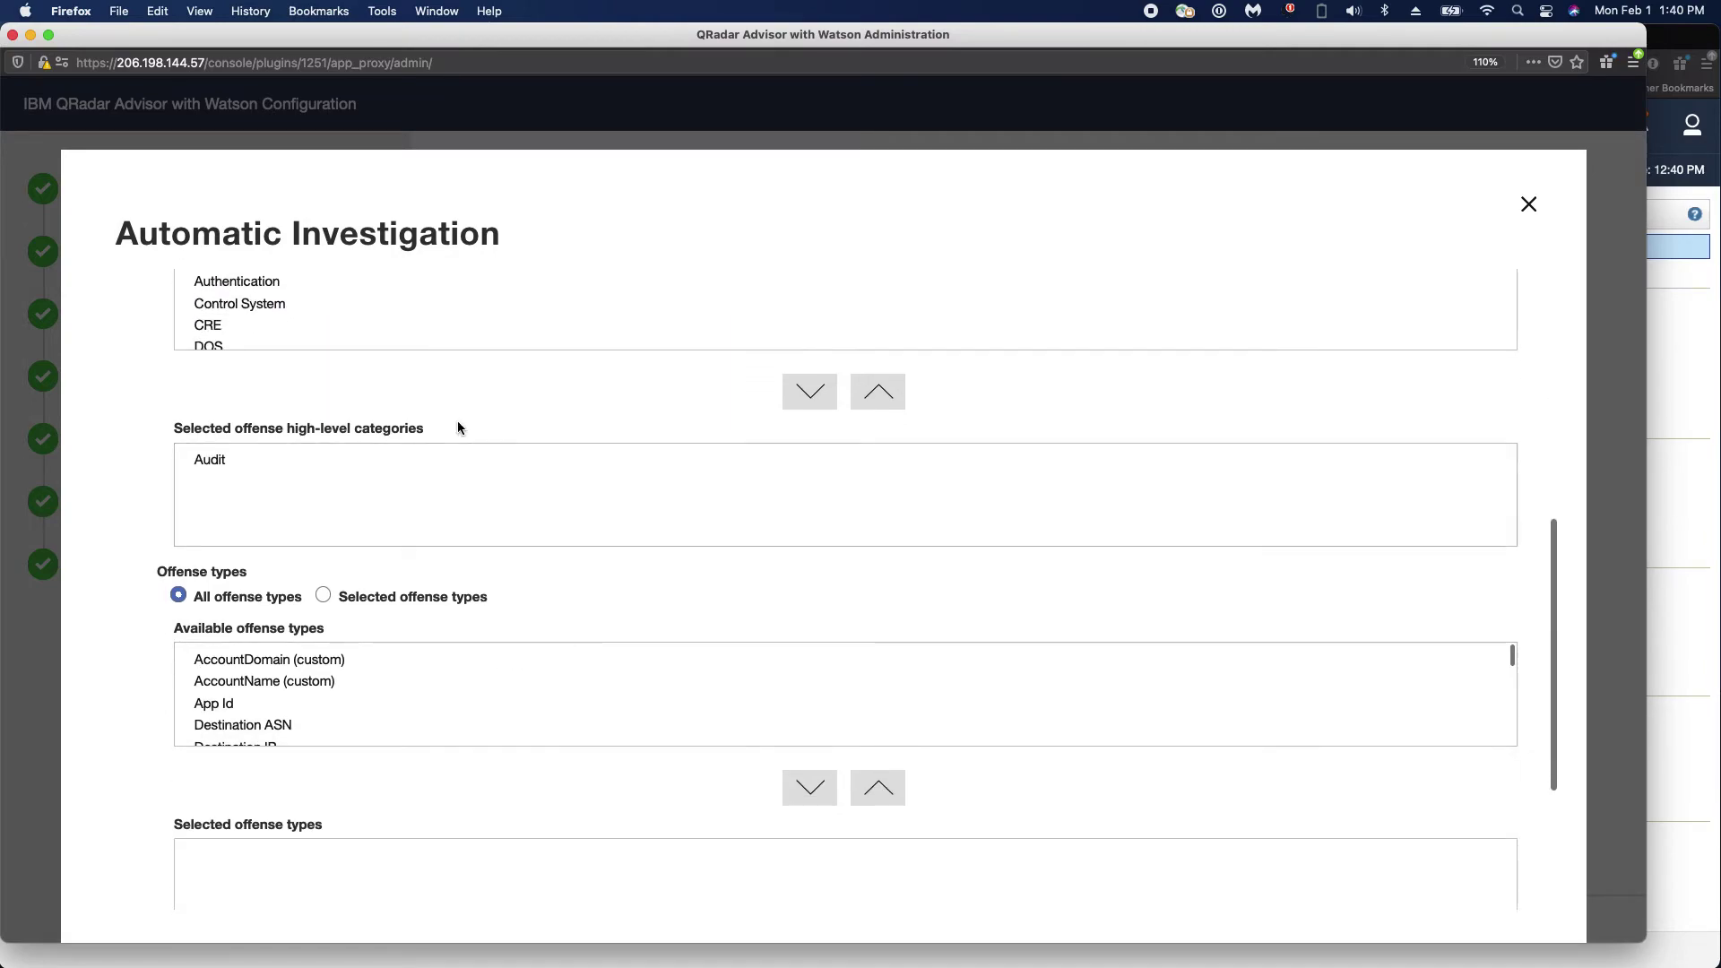
# Scroll through the remaining settings to review enriched investigation and automatic reinvestigation options.
pyautogui.scroll(1, 315, 325)
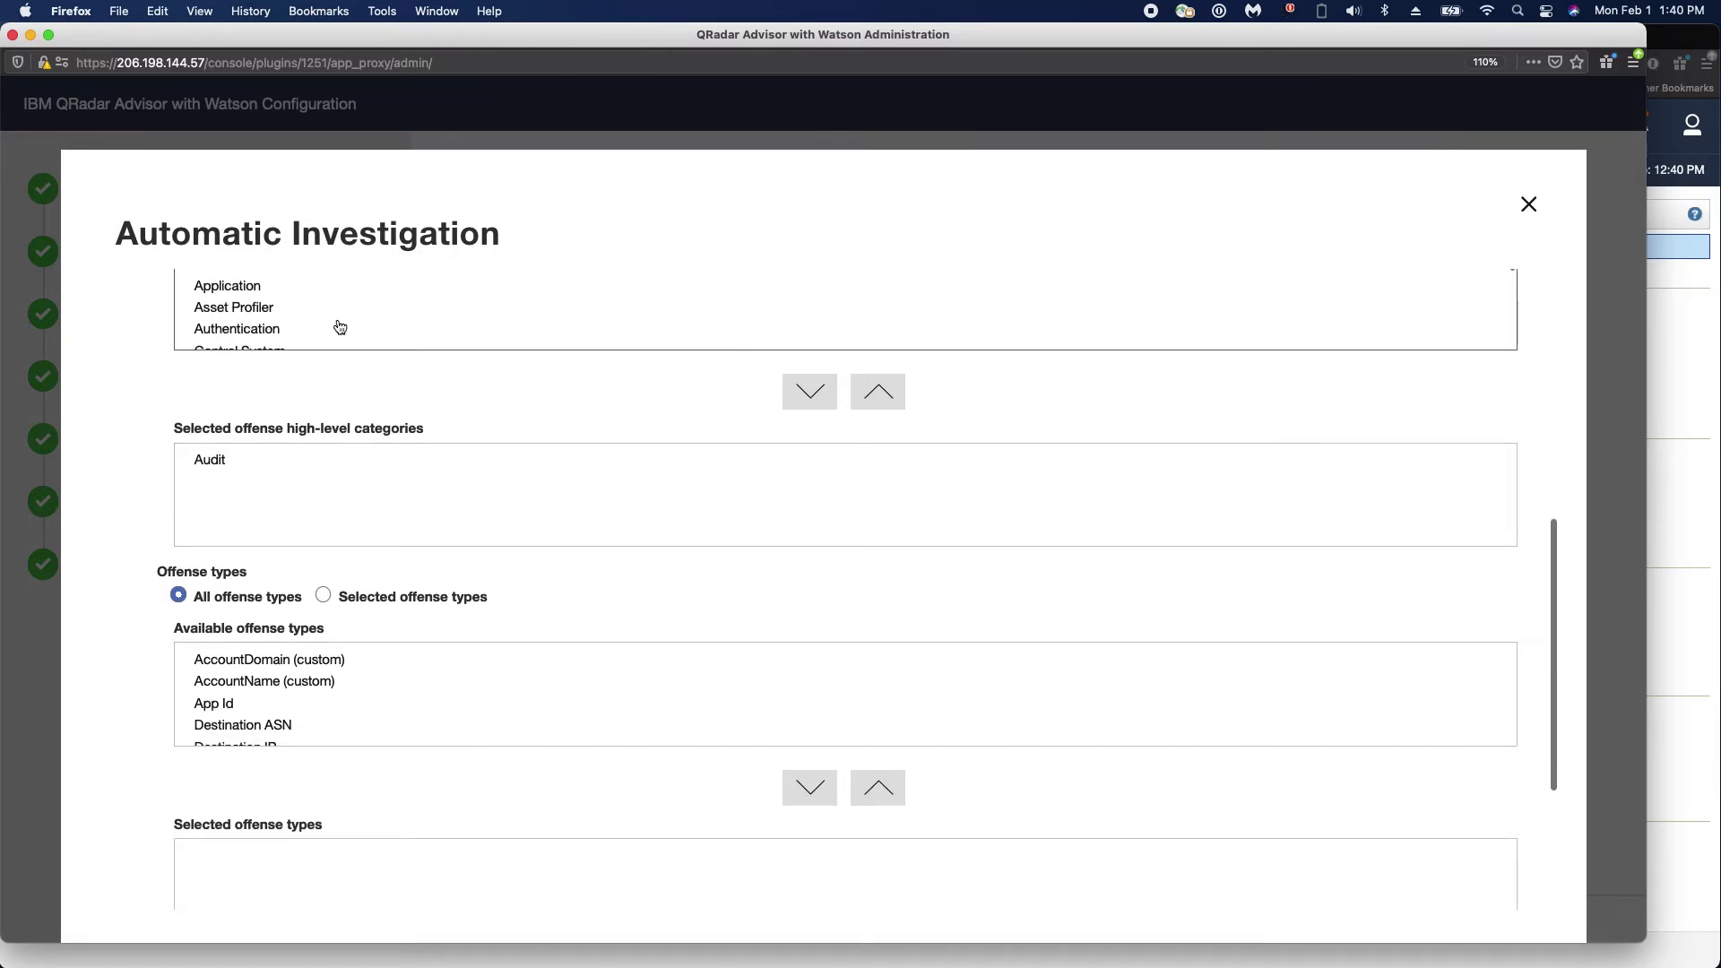
pyautogui.scroll(-2, 429, 400)
pyautogui.scroll(-2, 429, 425)
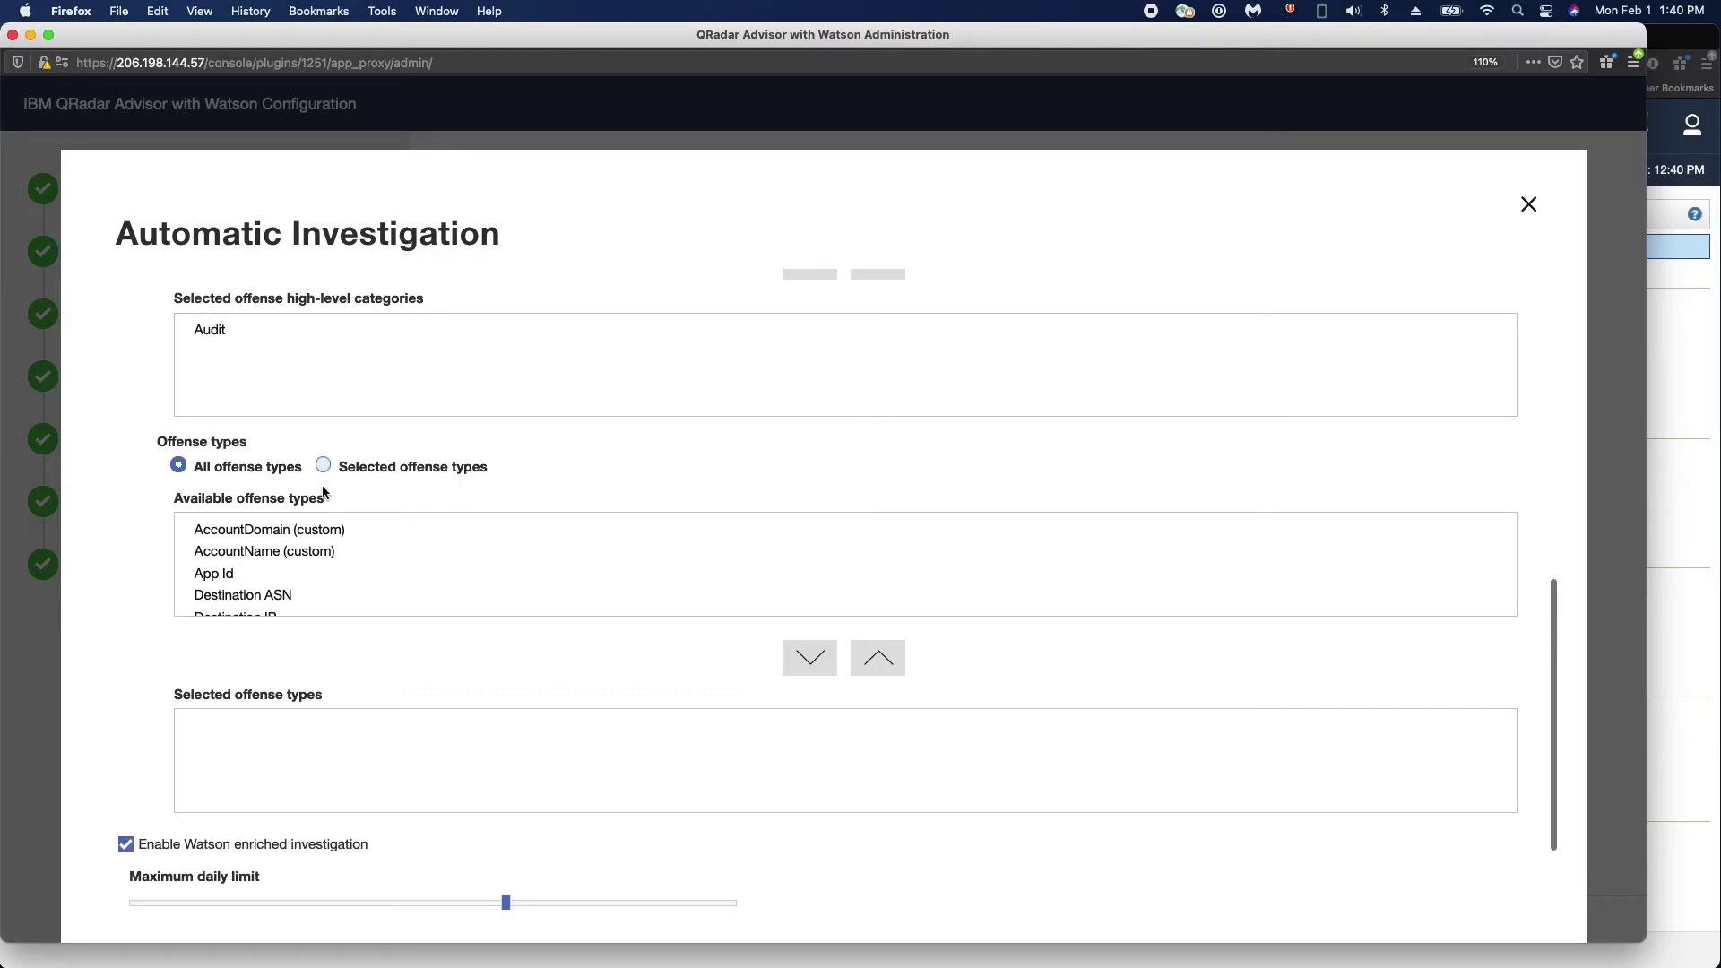
pyautogui.scroll(-1, 296, 484)
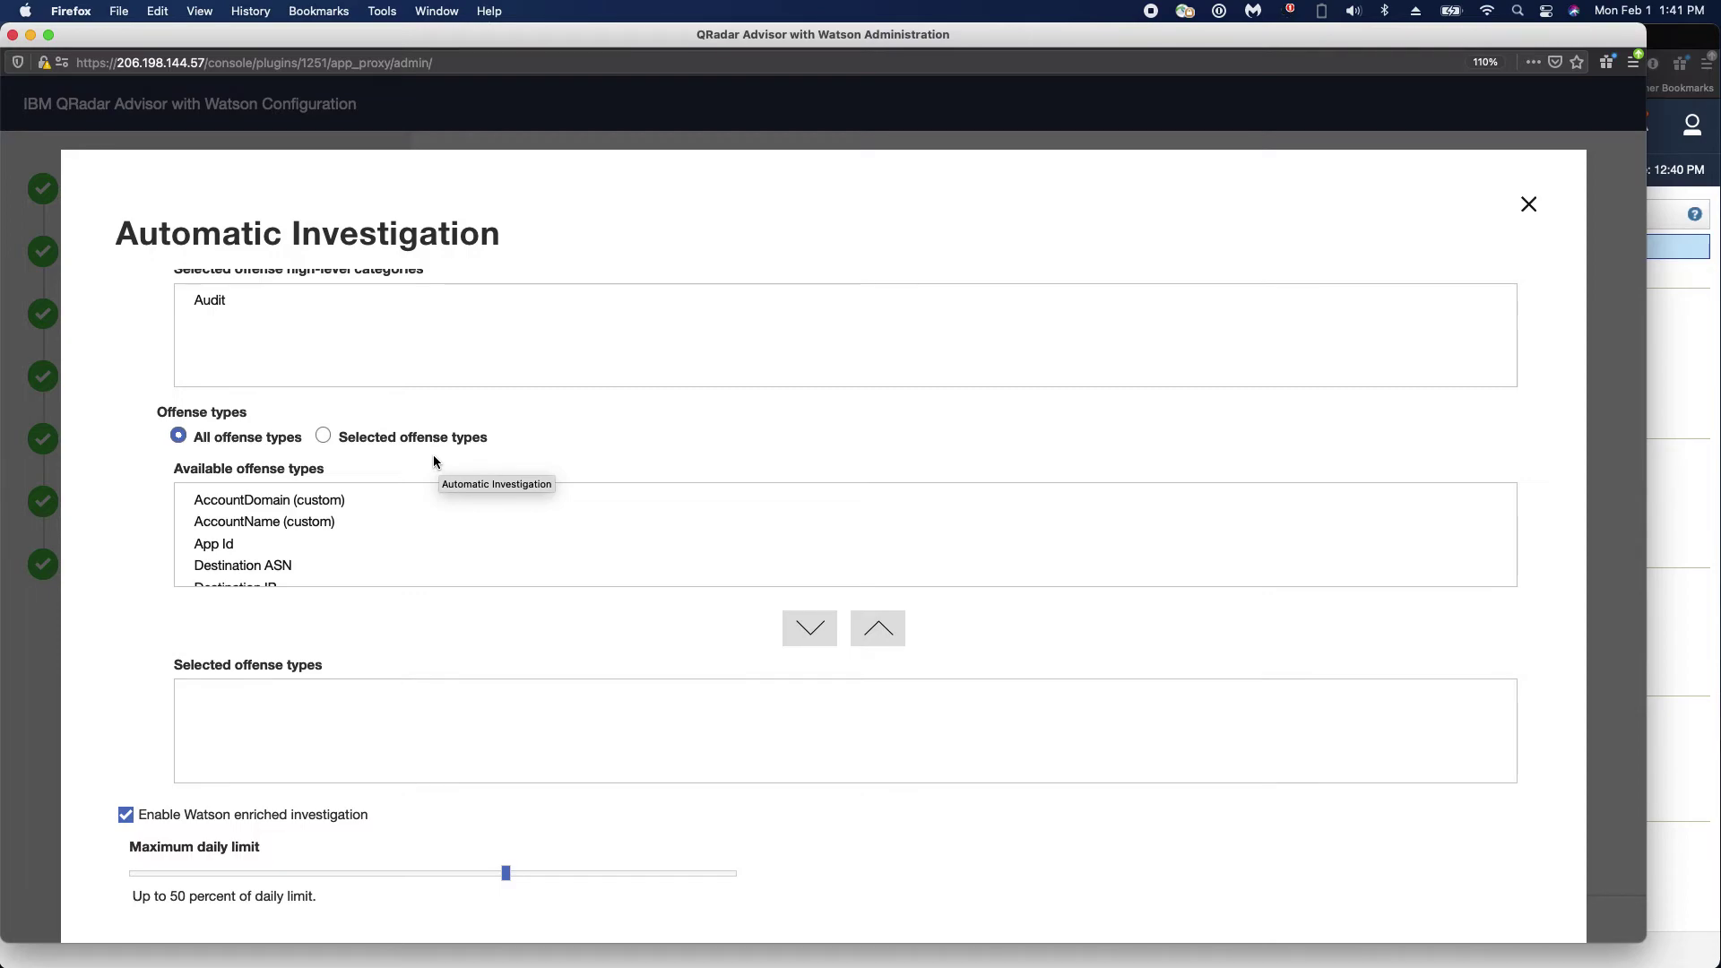
pyautogui.scroll(-5, 260, 541)
pyautogui.scroll(-3, 260, 541)
pyautogui.scroll(9, 260, 540)
pyautogui.scroll(3, 475, 591)
pyautogui.scroll(-3, 523, 597)
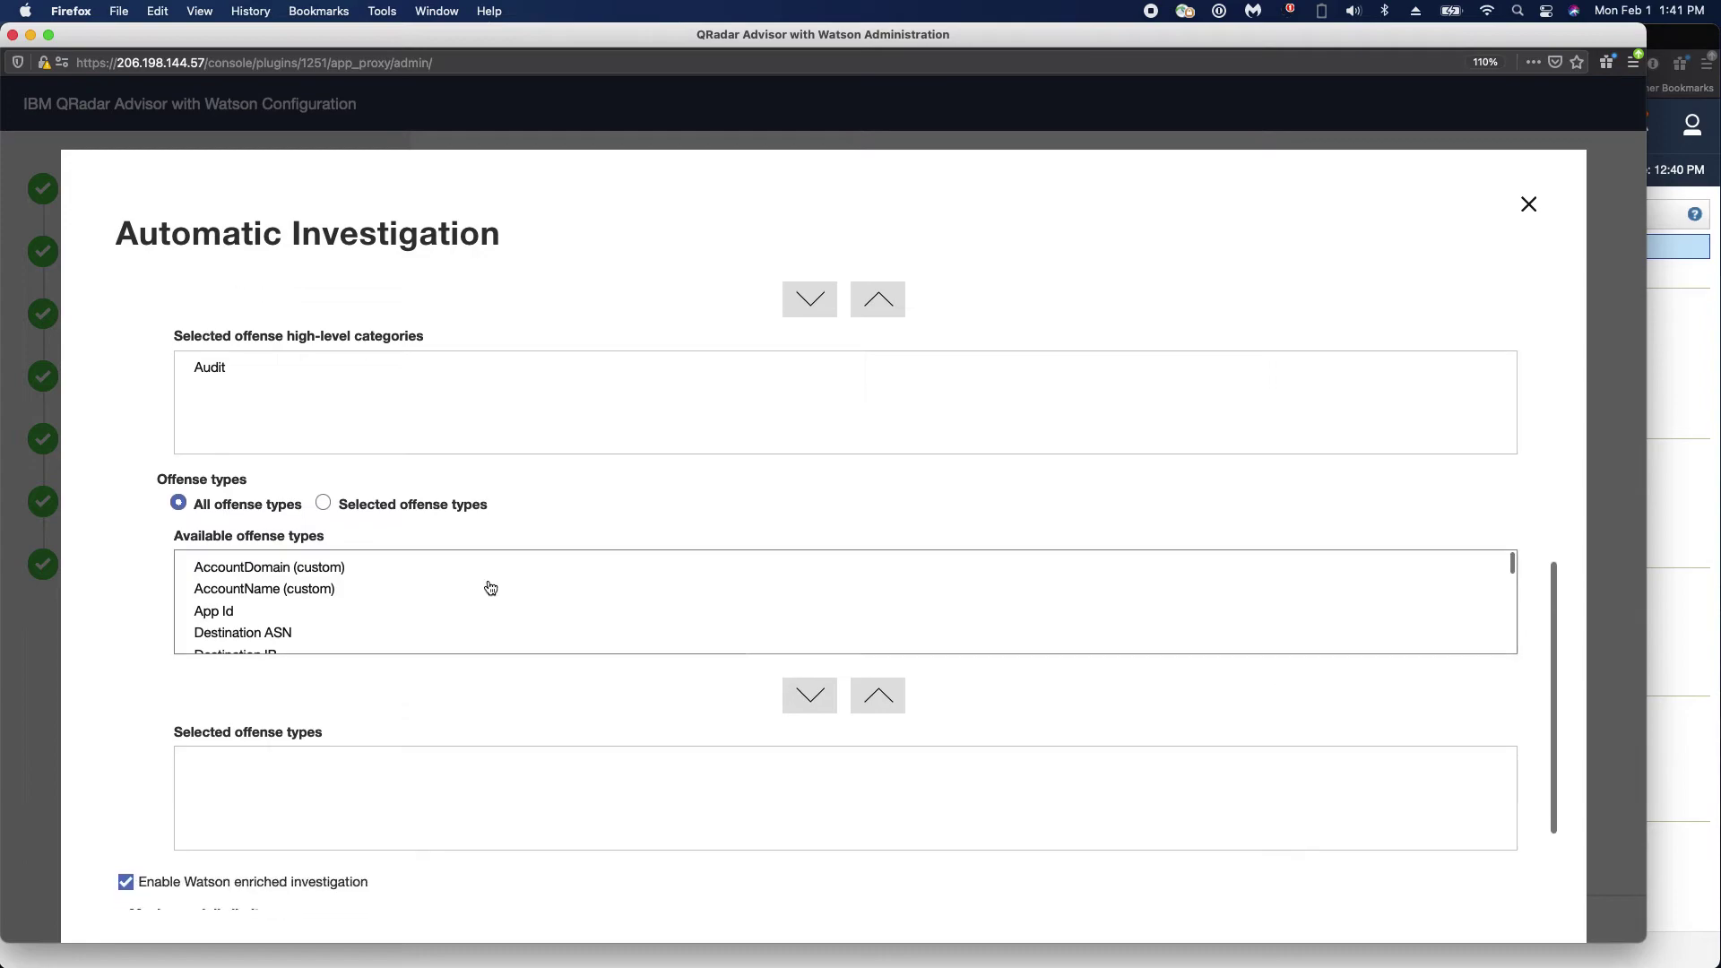
pyautogui.scroll(-1, 332, 588)
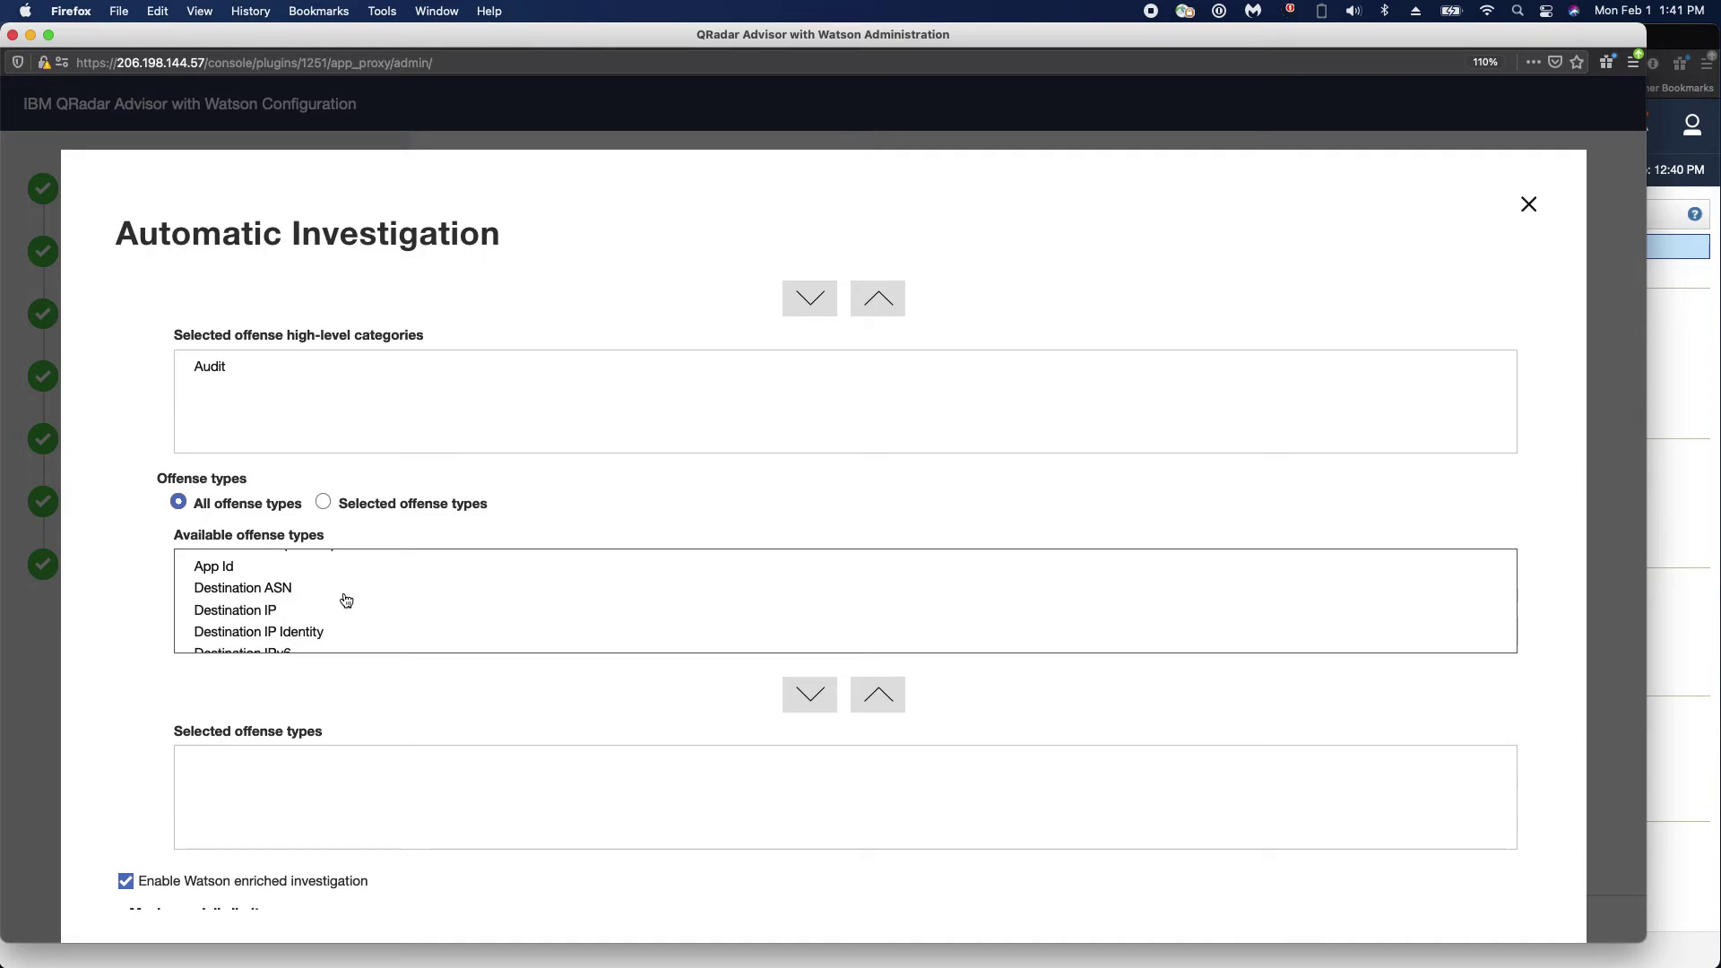
pyautogui.scroll(-3, 147, 596)
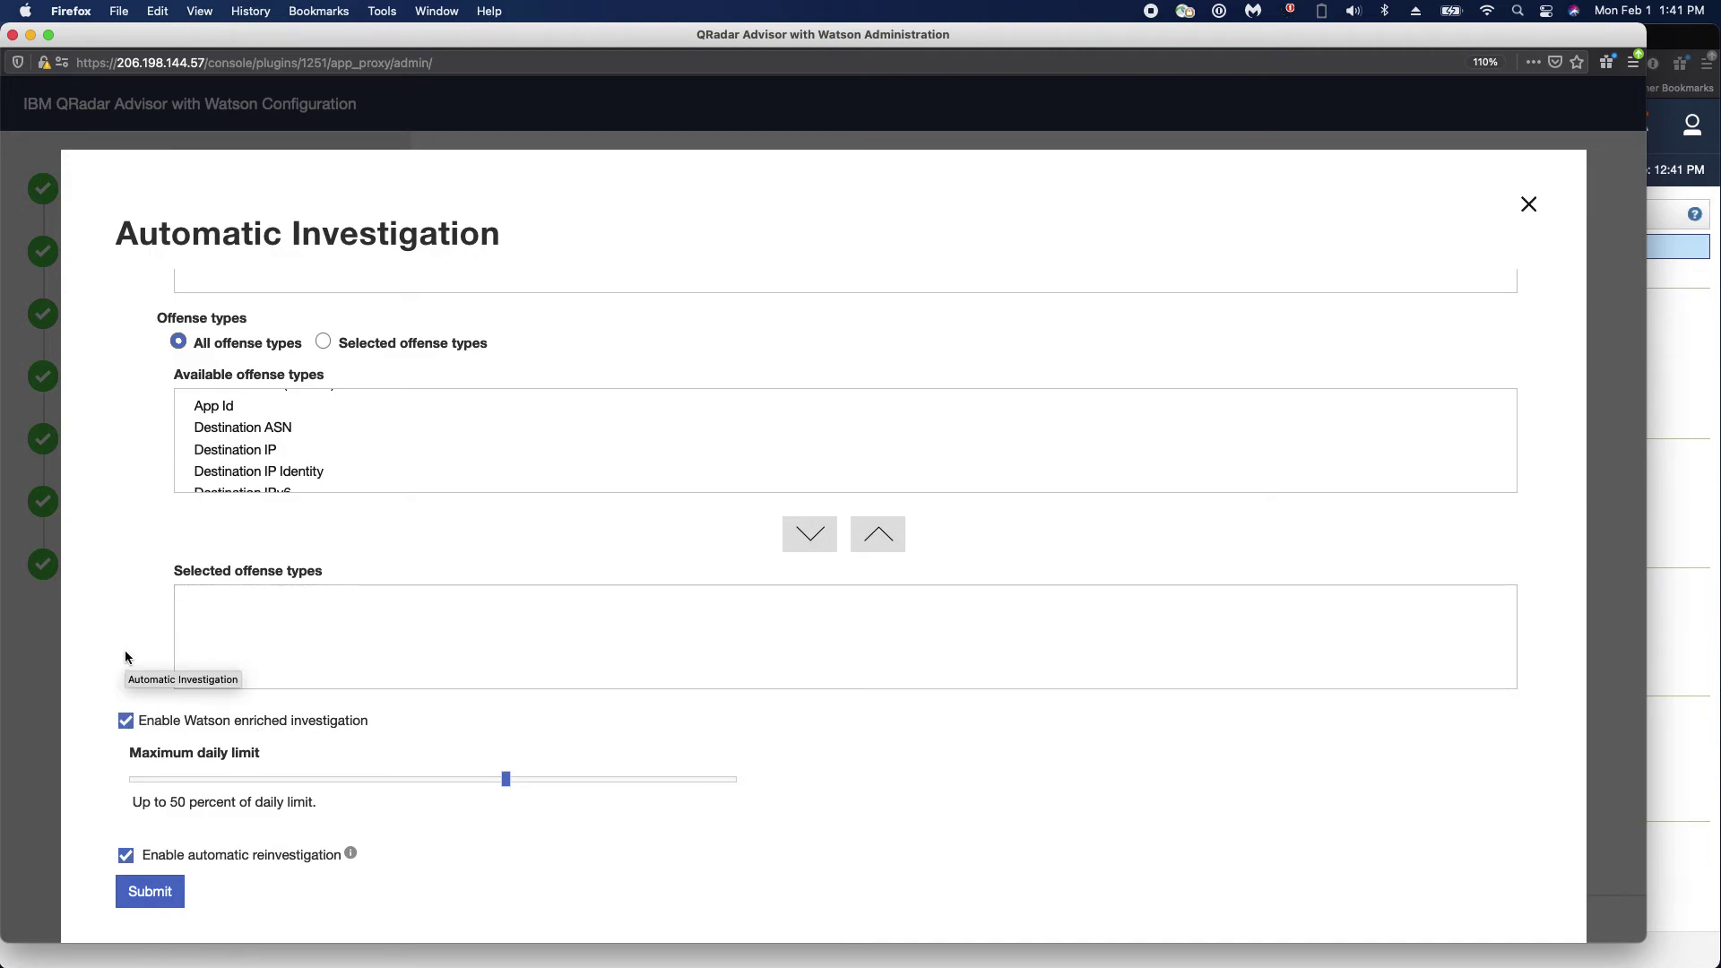
# Drag the Maximum daily limit slider until it reads 'Up to 46 percent of daily limit'.
pyautogui.scroll(-1, 411, 767)
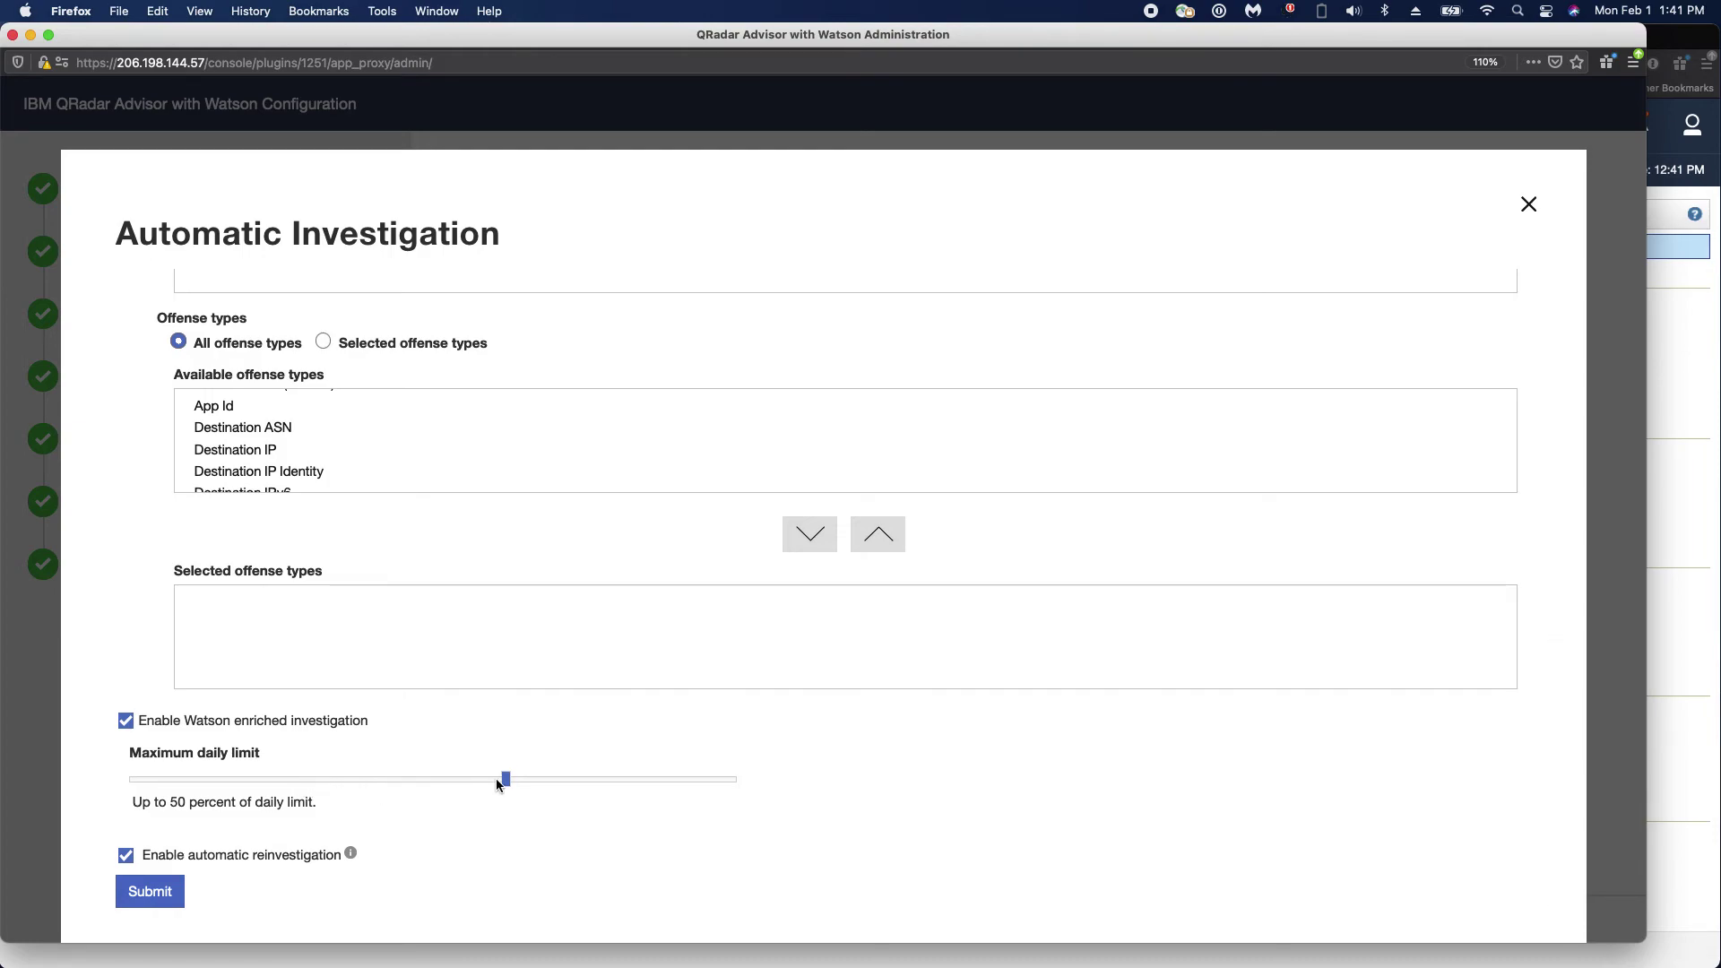
pyautogui.moveTo(506, 779); pyautogui.dragTo(463, 786)
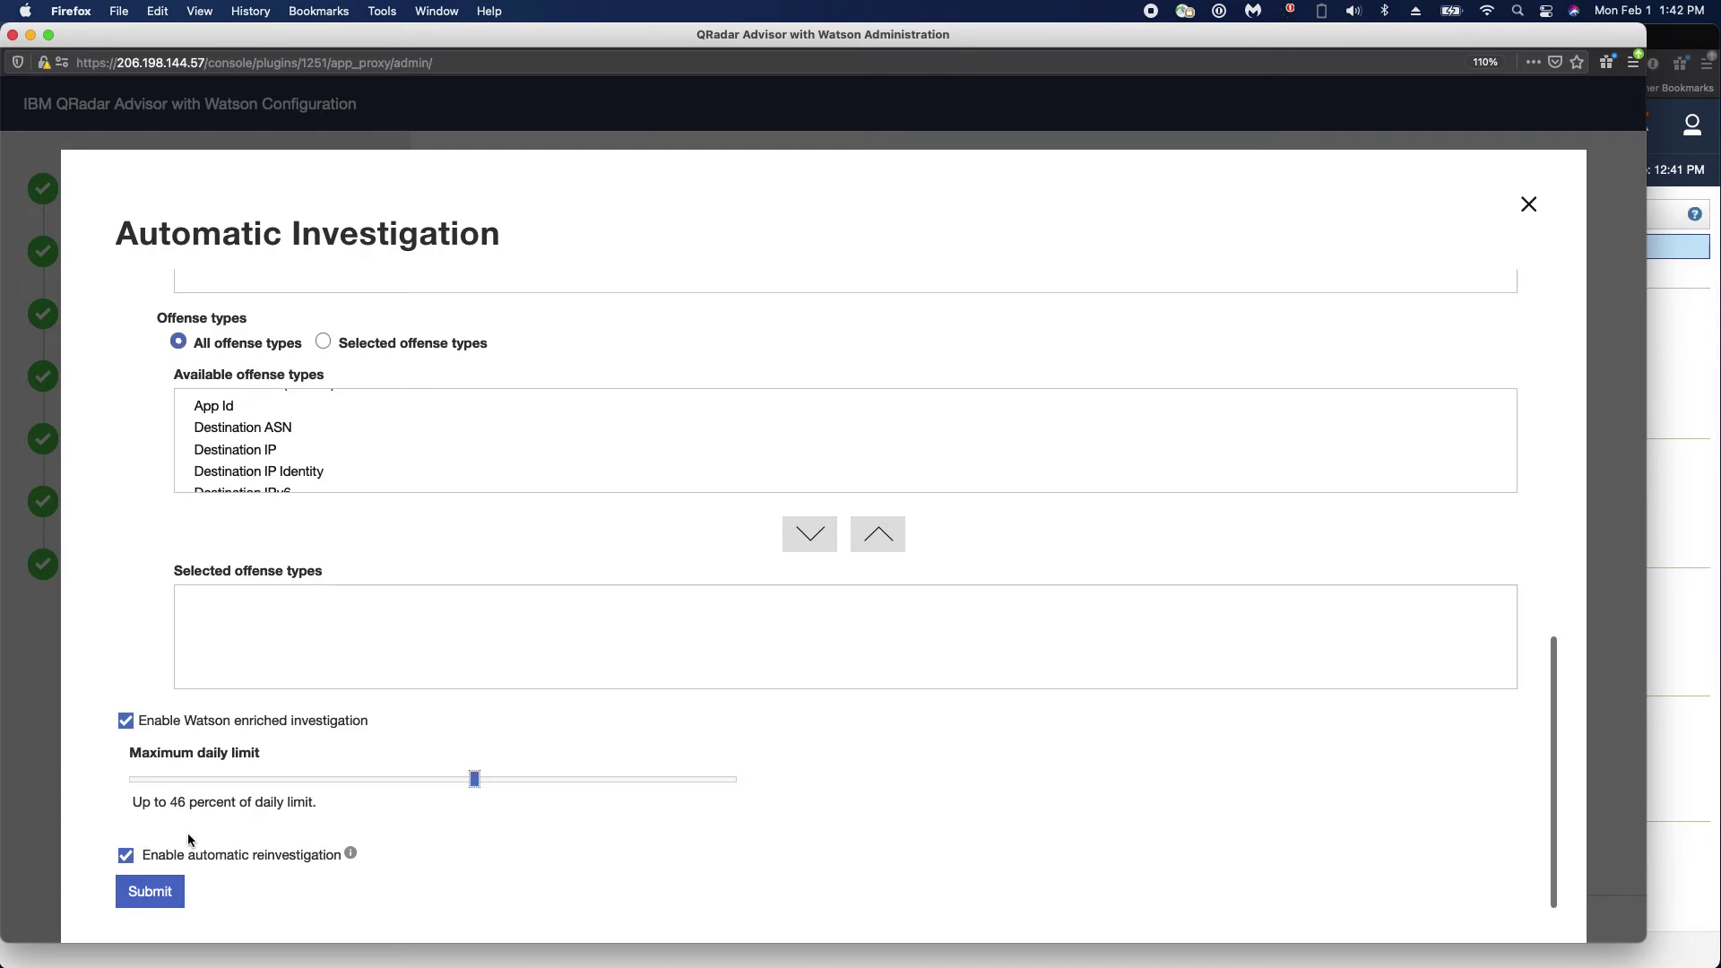
pyautogui.scroll(1, 306, 858)
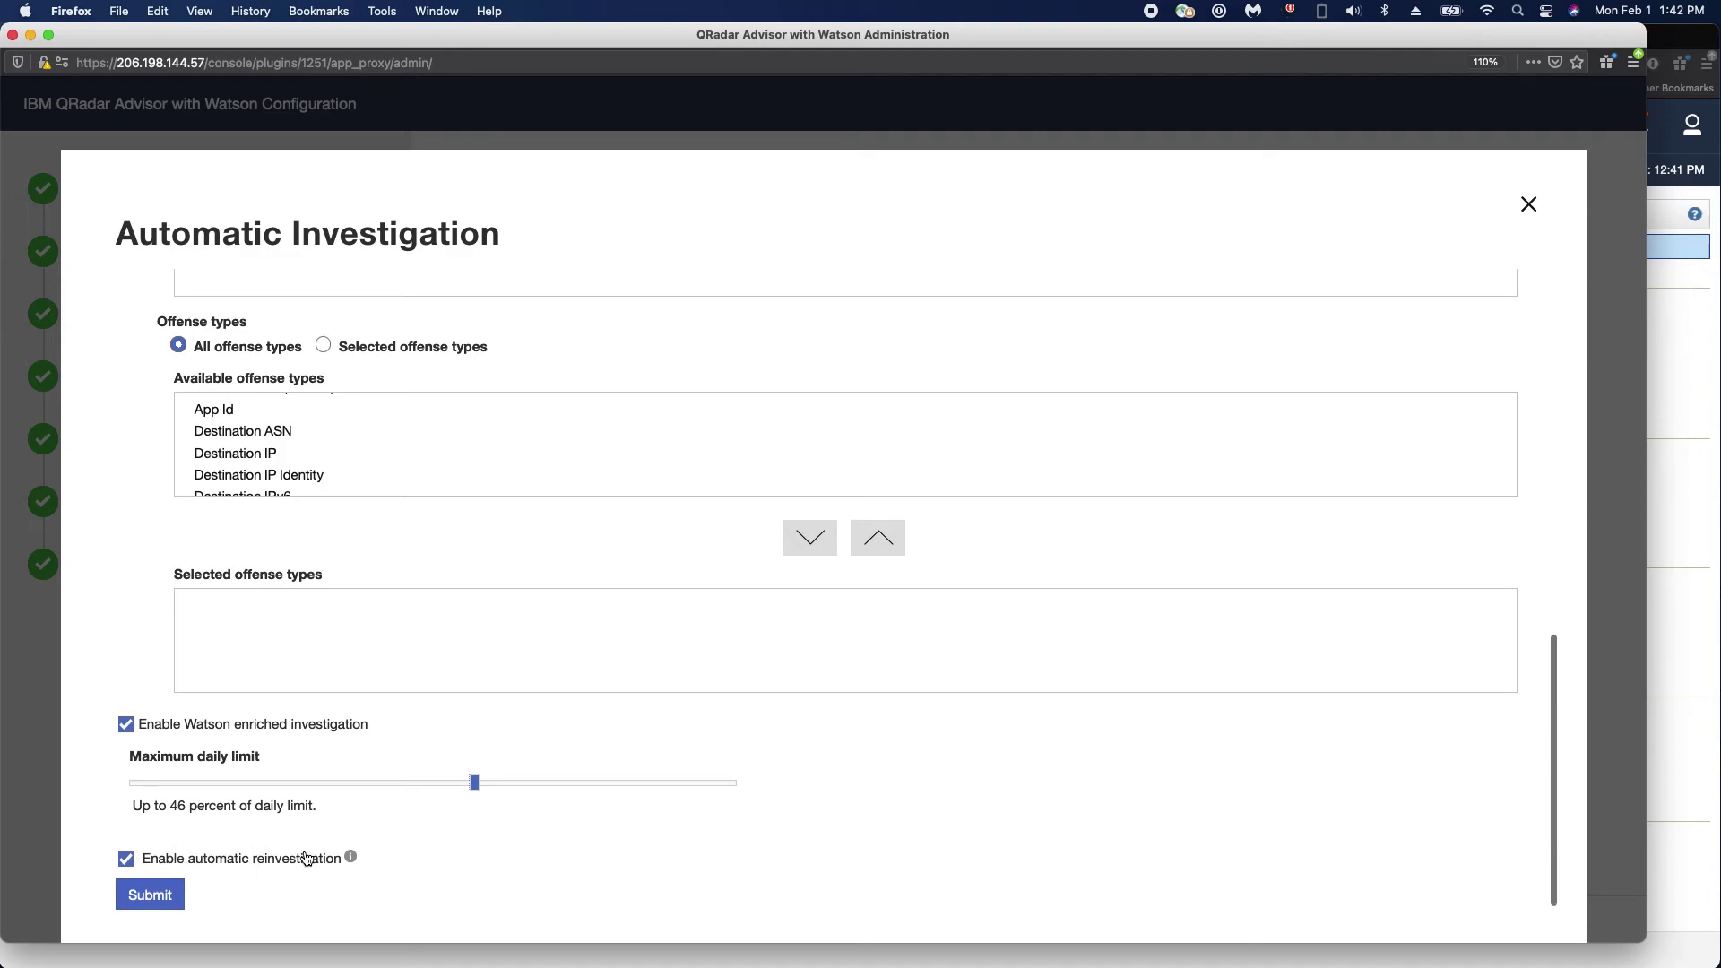